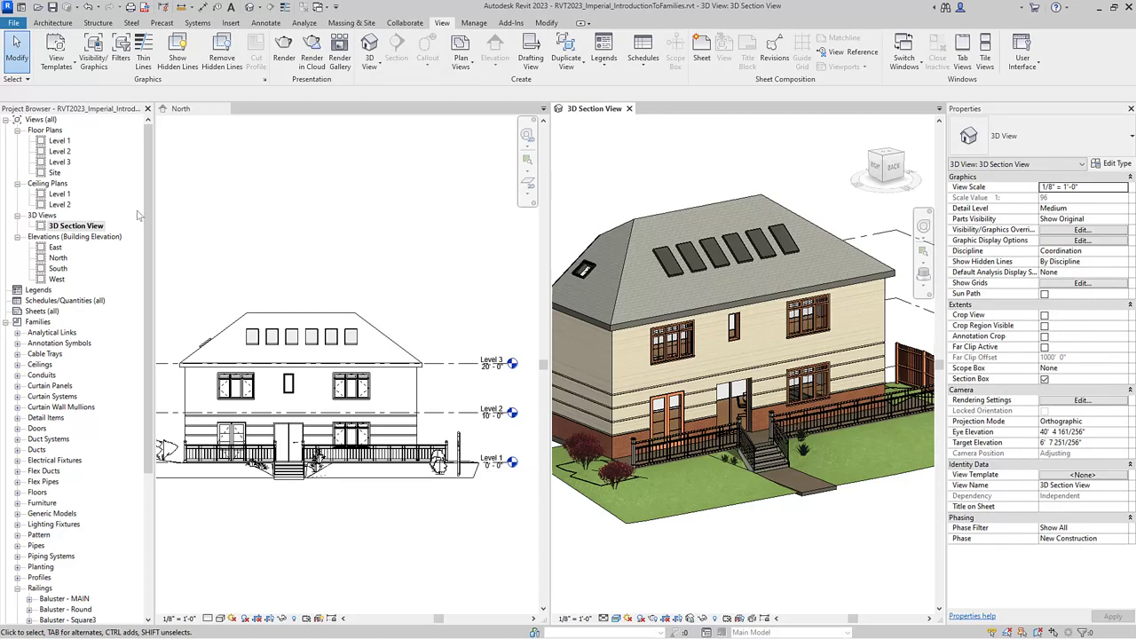
Inspect the properties of the upper-floor triple casement window and the small fixed window beside it, locating the fixed one in the North elevation.
{"action": "scroll", "coordinate": [683, 337], "scroll_direction": "up", "scroll_amount": 5}
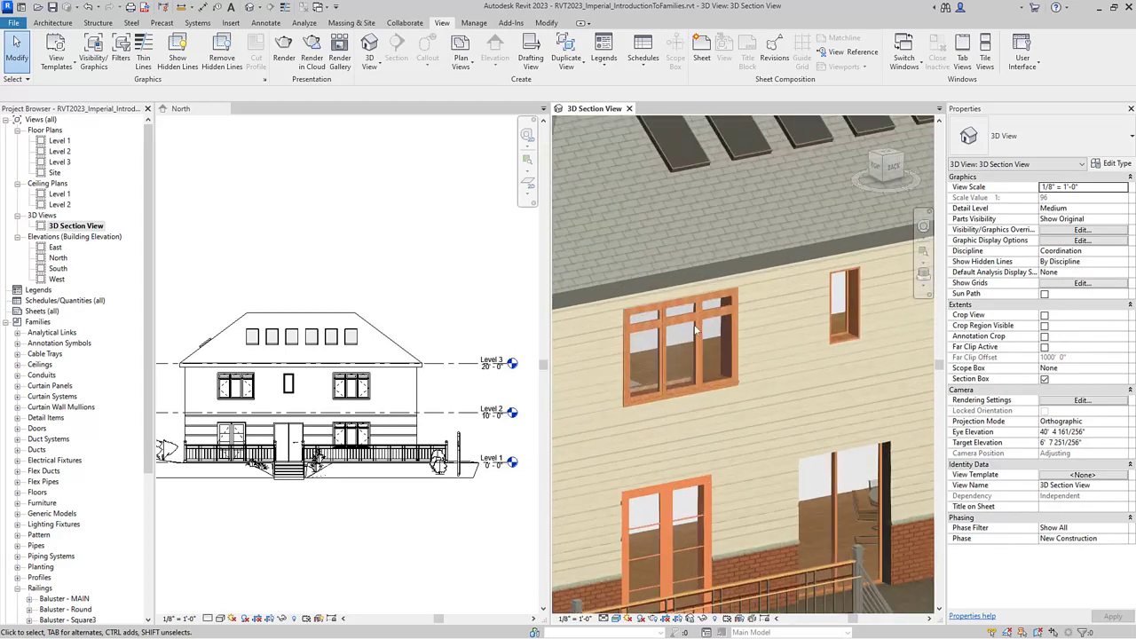
{"action": "scroll", "coordinate": [696, 329], "scroll_direction": "up", "scroll_amount": 1}
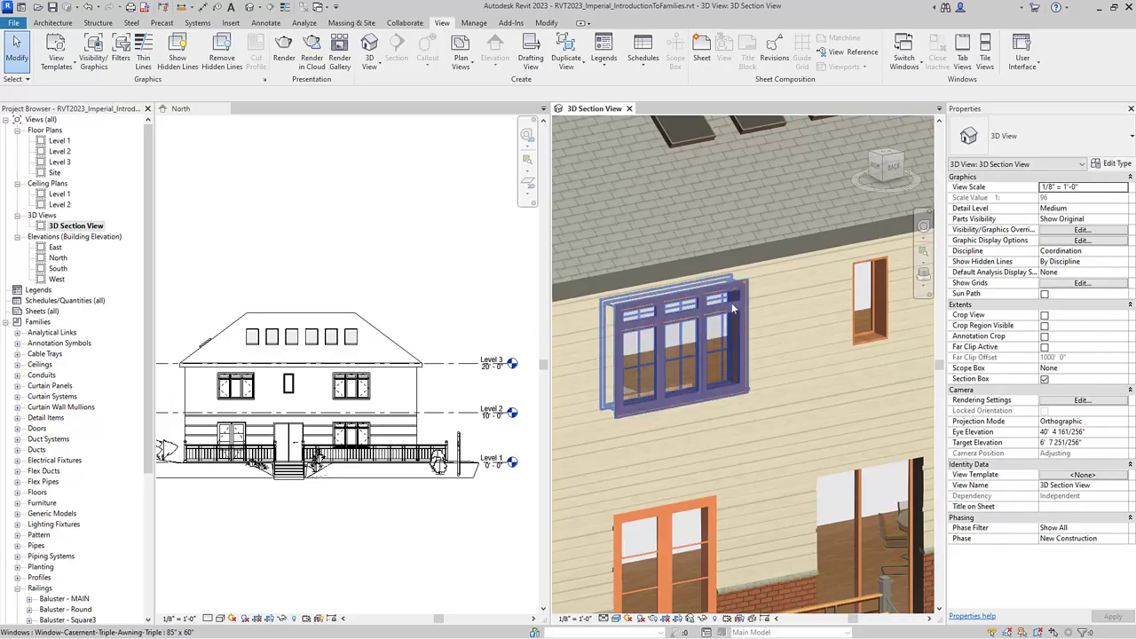
{"action": "left_click", "coordinate": [700, 334]}
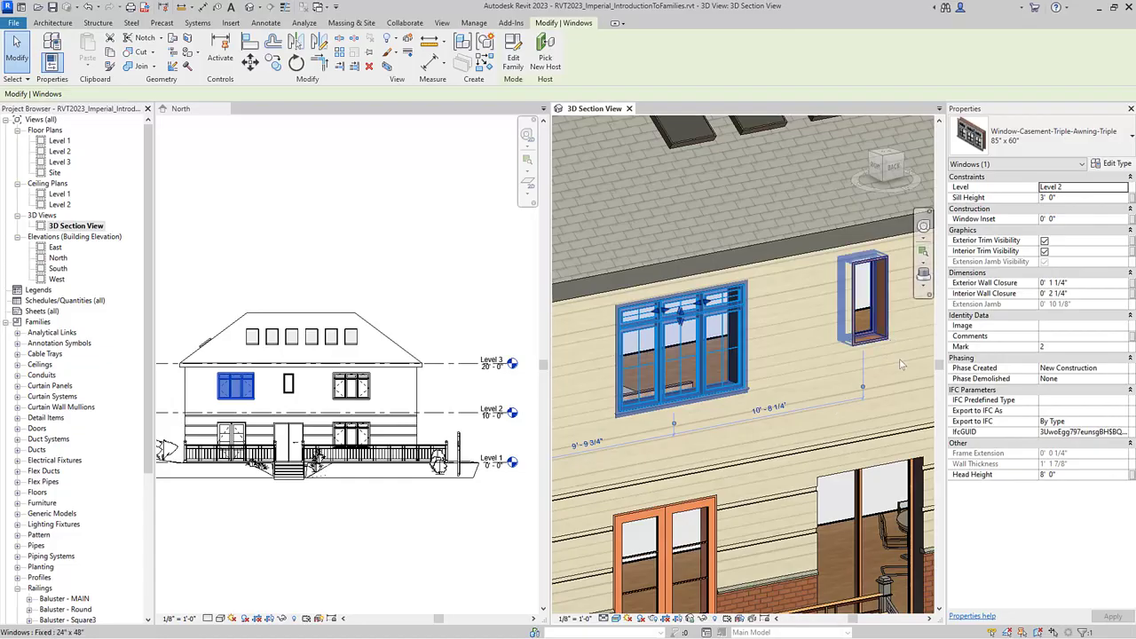
{"action": "left_click", "coordinate": [863, 302]}
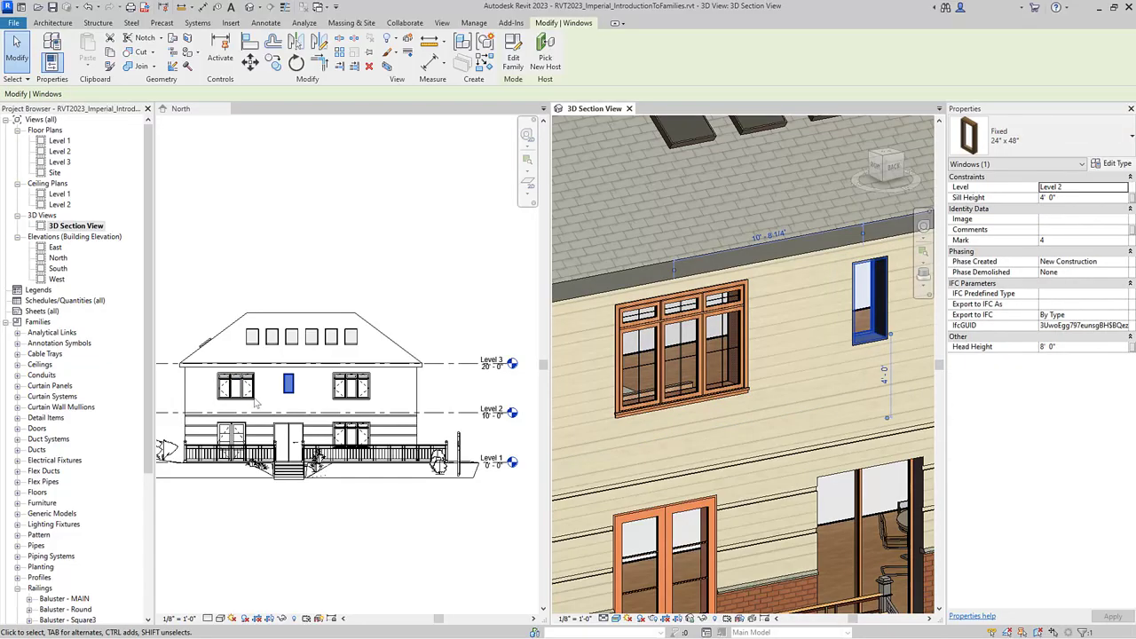
{"action": "scroll", "coordinate": [260, 387], "scroll_direction": "up", "scroll_amount": 2}
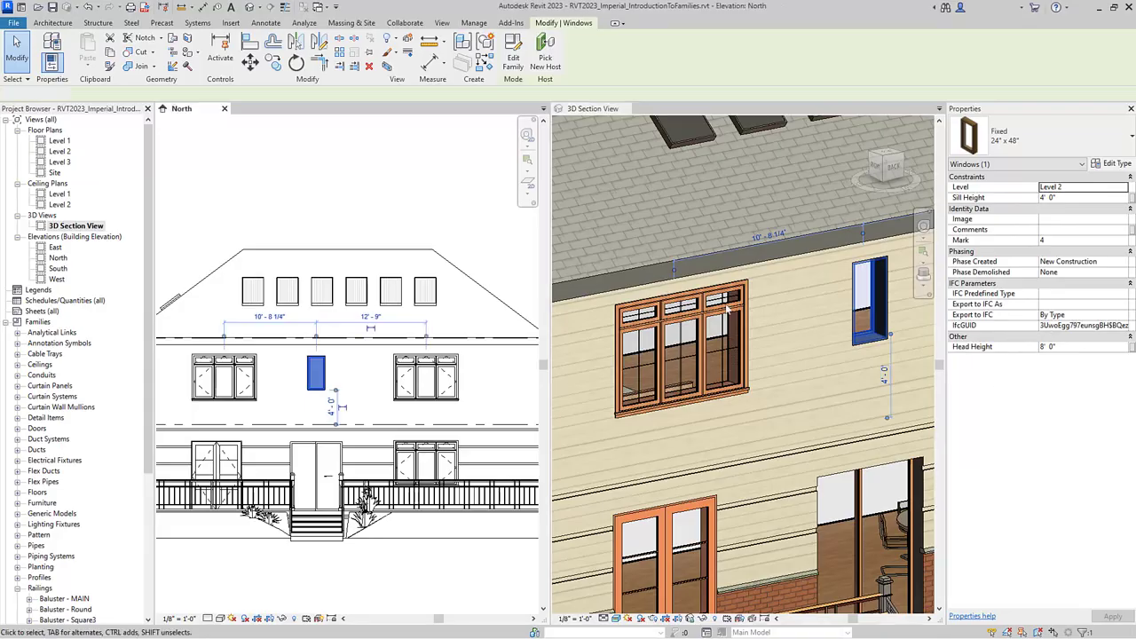
Turn the 3D section view to the open interior side and inspect the constraints of the Level 2 floor and the bed on it.
{"action": "scroll", "coordinate": [737, 317], "scroll_direction": "down", "scroll_amount": 5}
{"action": "middle_click_drag", "start_coordinate": [702, 391], "coordinate": [842, 481], "text": "shift"}
{"action": "middle_click_drag", "start_coordinate": [782, 517], "coordinate": [809, 516], "text": "shift"}
{"action": "left_click", "coordinate": [810, 515]}
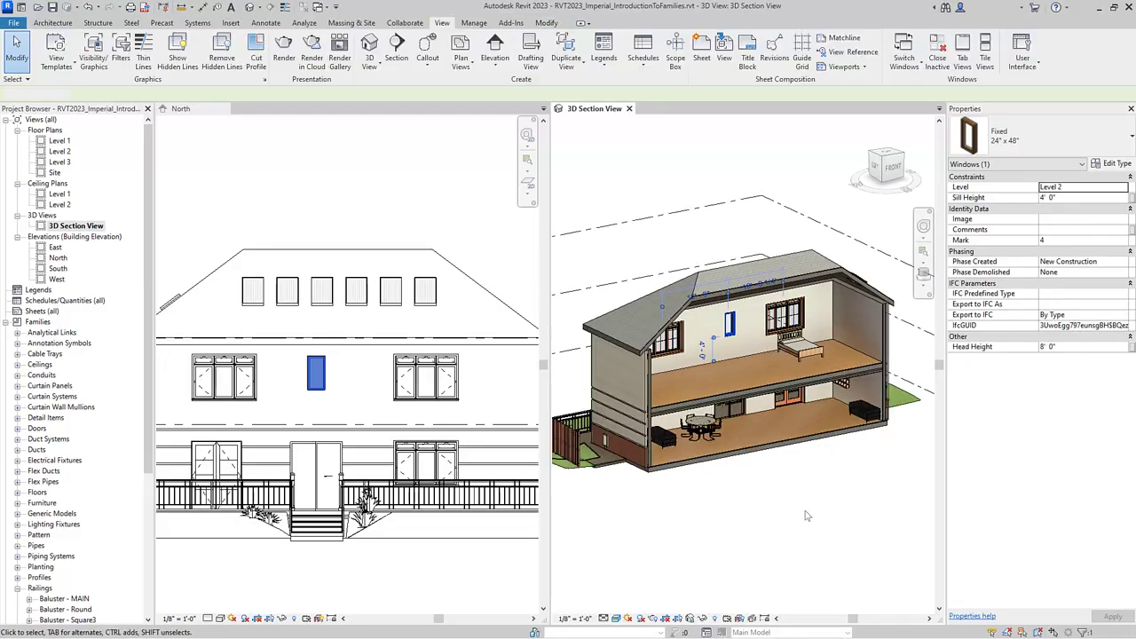
{"action": "left_click", "coordinate": [845, 383]}
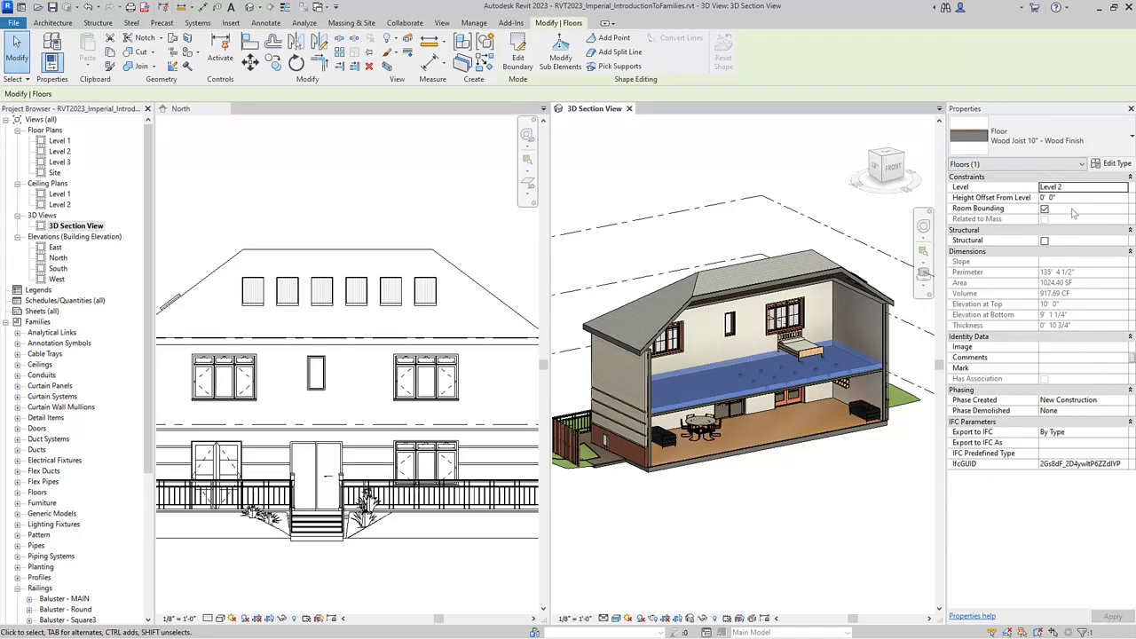
{"action": "scroll", "coordinate": [858, 442], "scroll_direction": "up", "scroll_amount": 5}
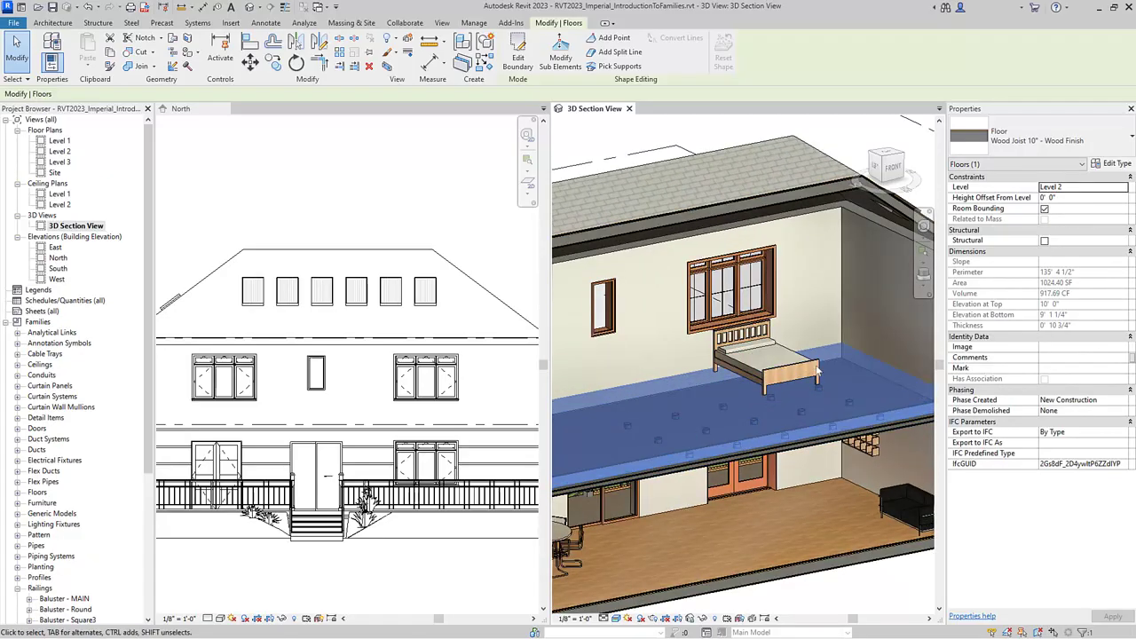
{"action": "left_click", "coordinate": [820, 367]}
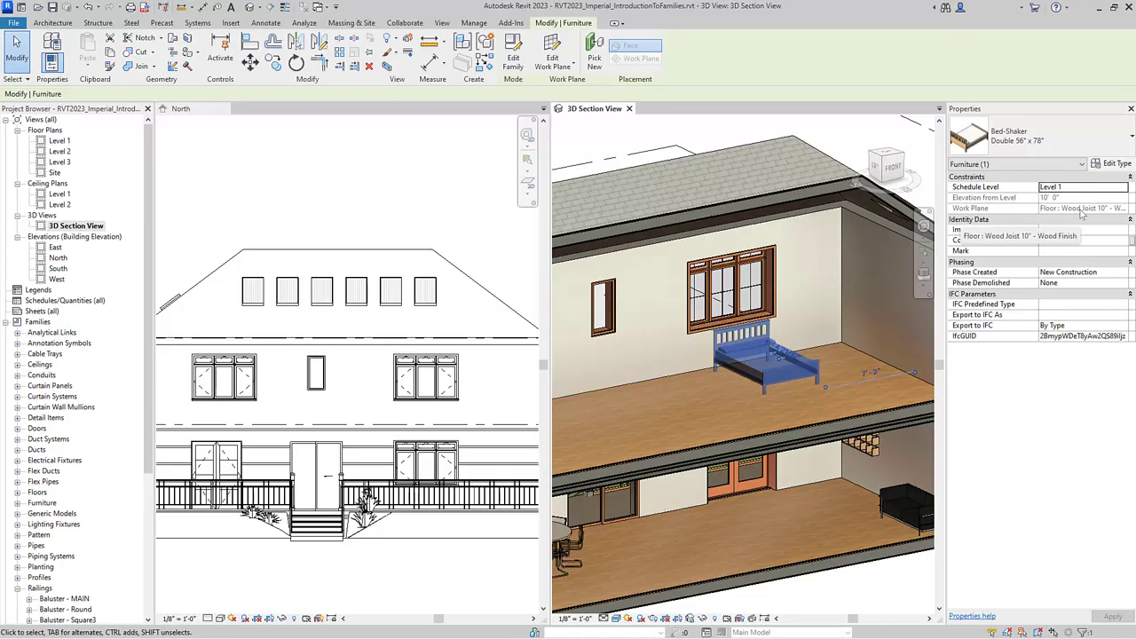
{"action": "scroll", "coordinate": [892, 287], "scroll_direction": "down", "scroll_amount": 3}
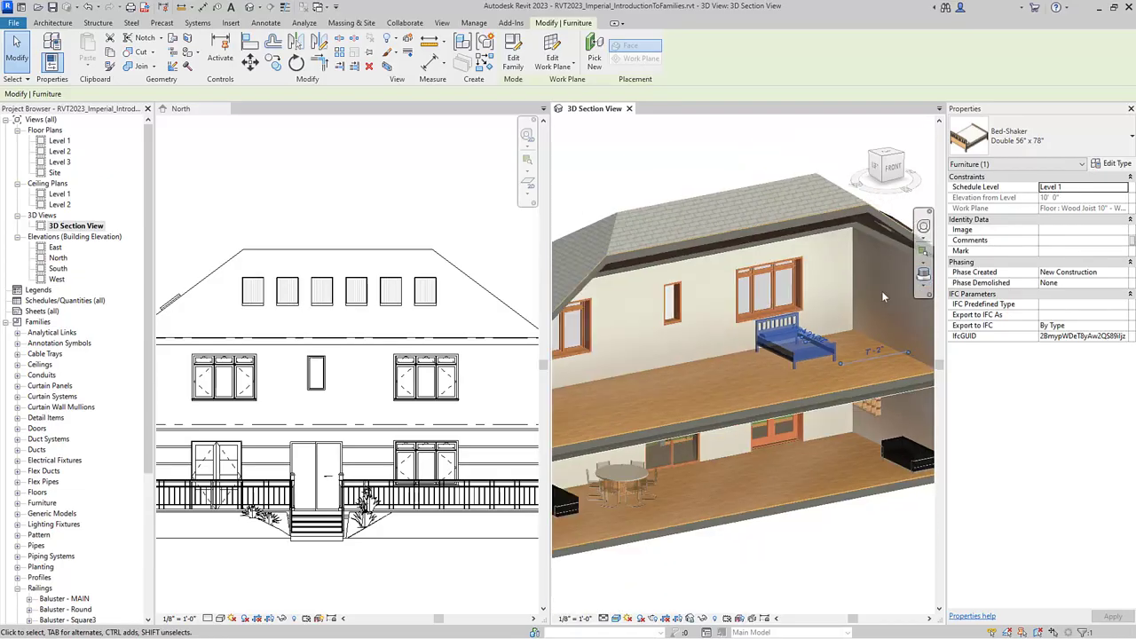
{"action": "scroll", "coordinate": [881, 290], "scroll_direction": "down", "scroll_amount": 4}
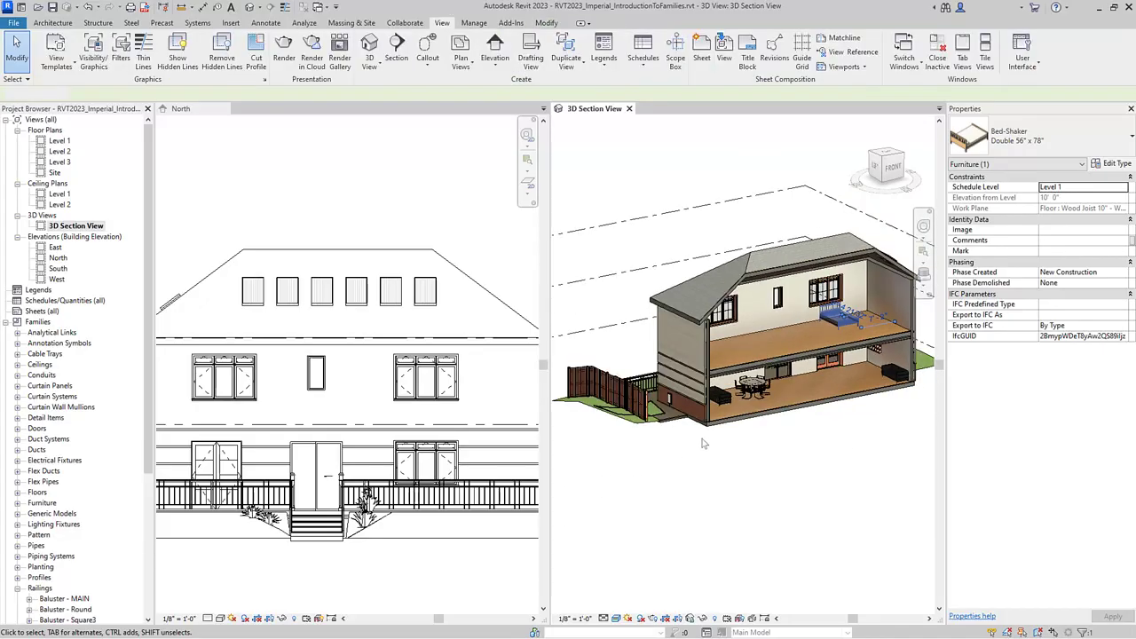
{"action": "left_click", "coordinate": [723, 459]}
Set the elevation of Level 2 to 11' 0" in the 3D section view and bring the house interior back into view.
{"action": "middle_click_drag", "start_coordinate": [658, 395], "coordinate": [753, 386]}
{"action": "middle_click_drag", "start_coordinate": [596, 379], "coordinate": [656, 383], "text": "shift"}
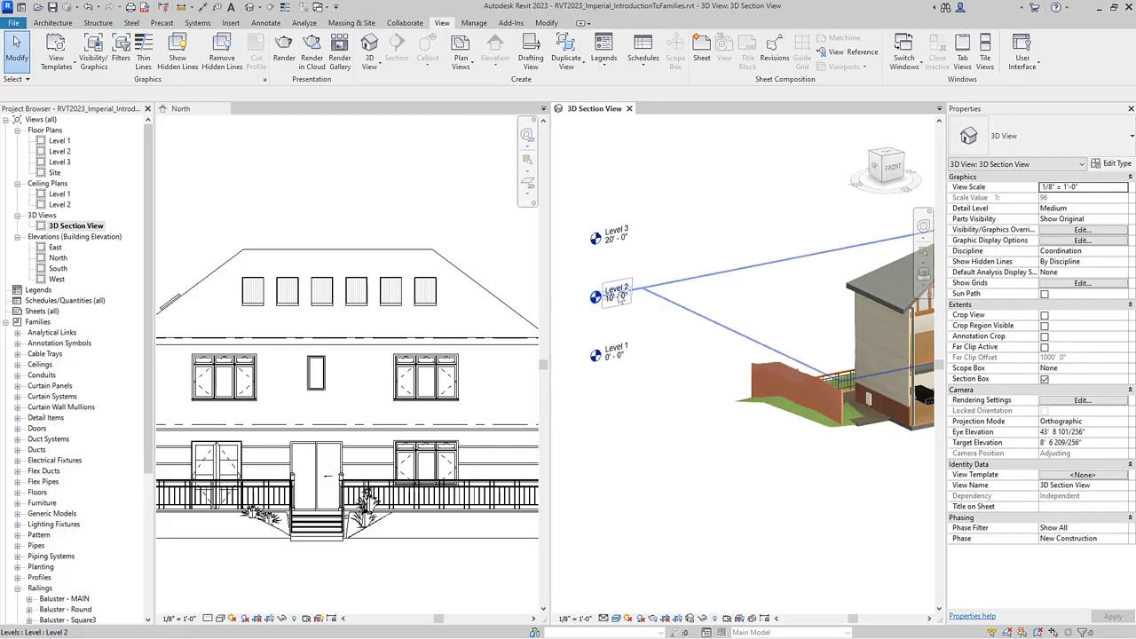
{"action": "scroll", "coordinate": [612, 307], "scroll_direction": "up", "scroll_amount": 3}
{"action": "scroll", "coordinate": [613, 311], "scroll_direction": "up", "scroll_amount": 2}
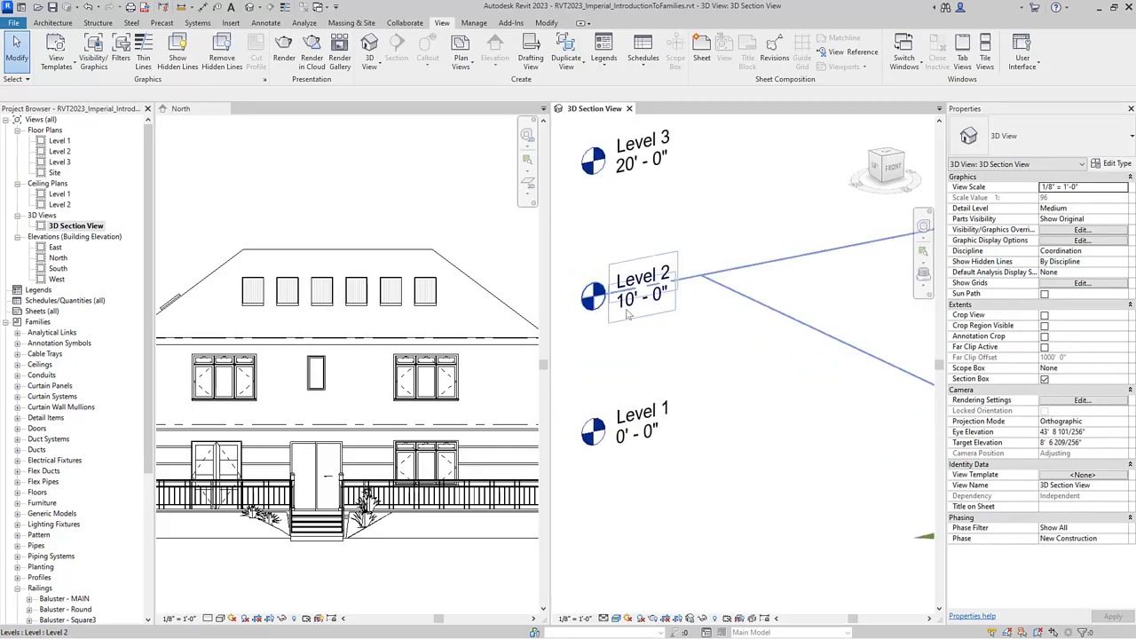
{"action": "left_click", "coordinate": [628, 315]}
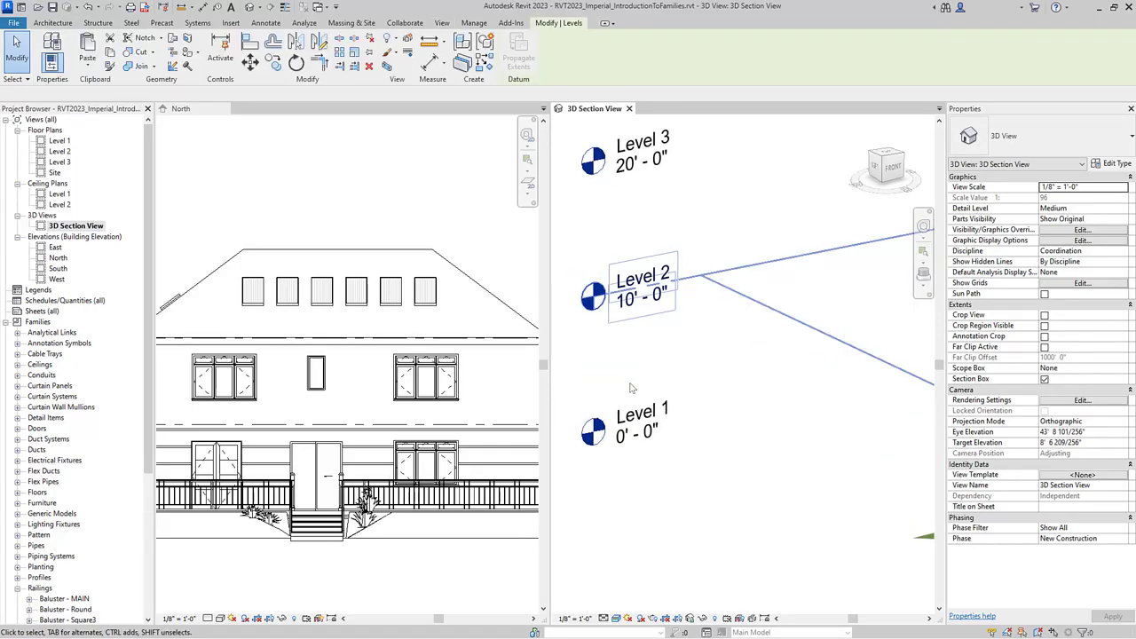
{"action": "left_click", "coordinate": [631, 311]}
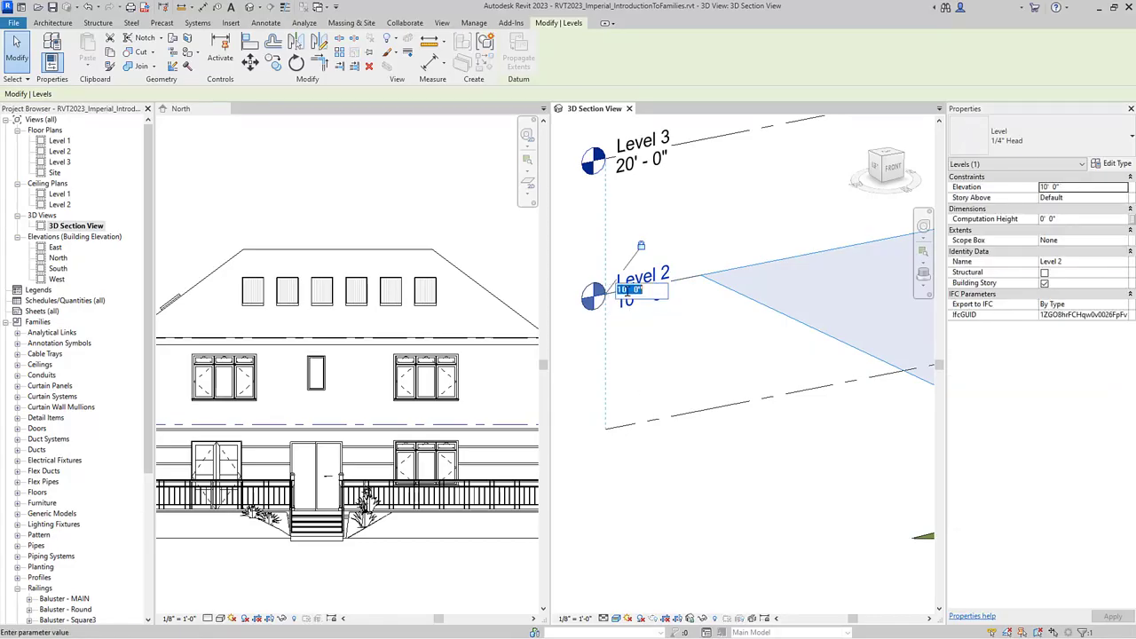
{"action": "type", "text": "11' 0\""}
{"action": "key", "text": "Return"}
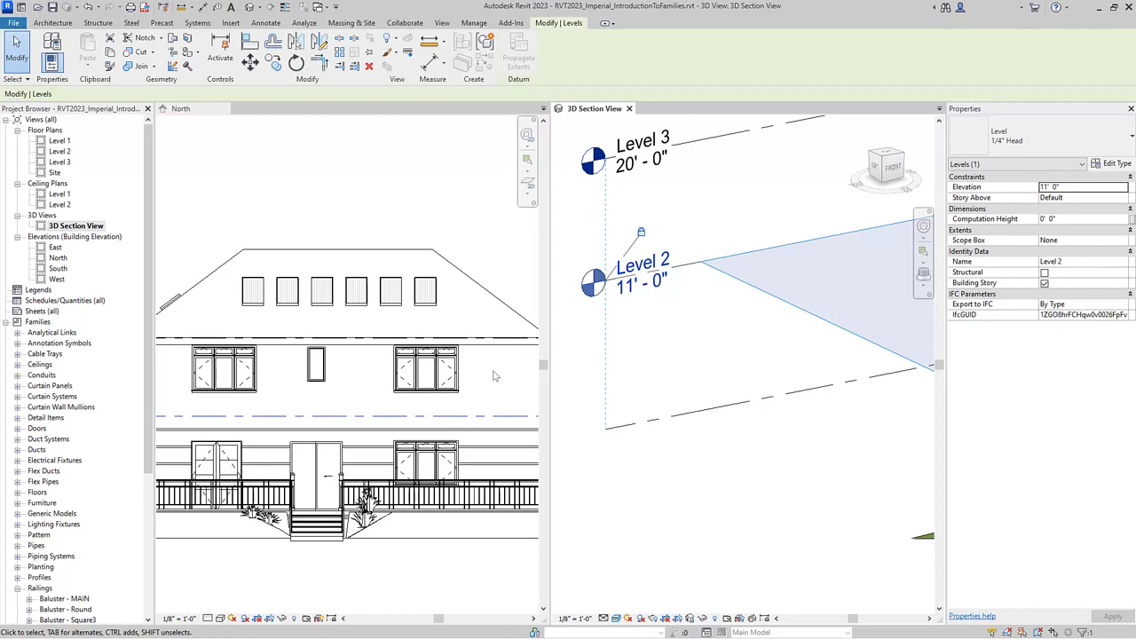
{"action": "left_click", "coordinate": [676, 365]}
{"action": "middle_click_drag", "start_coordinate": [665, 369], "coordinate": [693, 433], "text": "shift"}
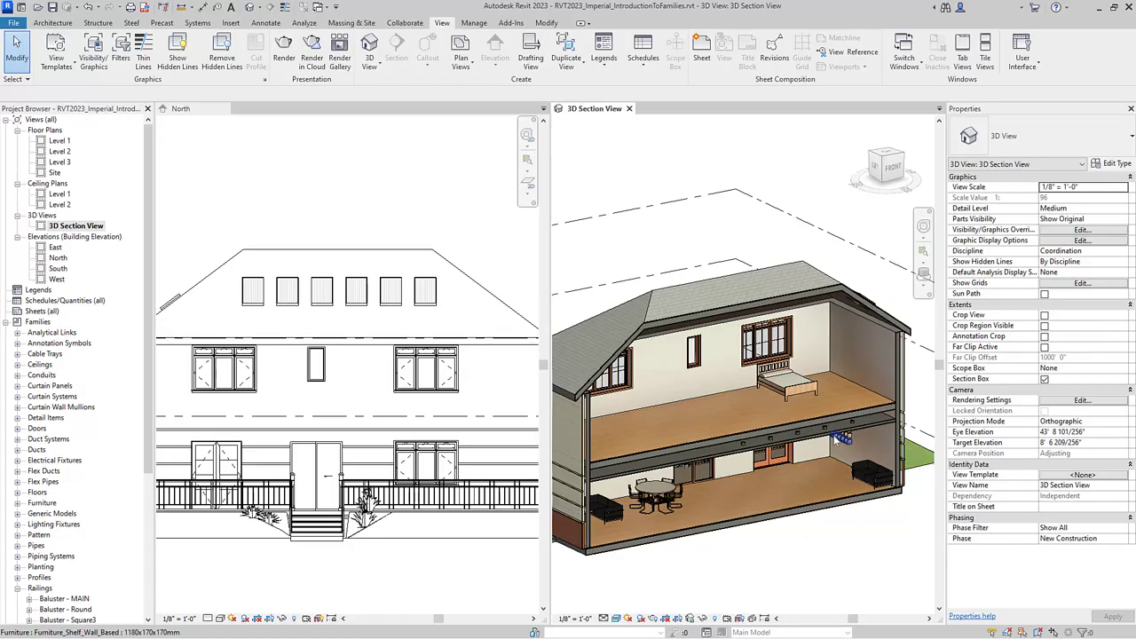
Open the Level 1 floor plan and select the east exterior wall near the double door.
{"action": "left_click", "coordinate": [280, 157]}
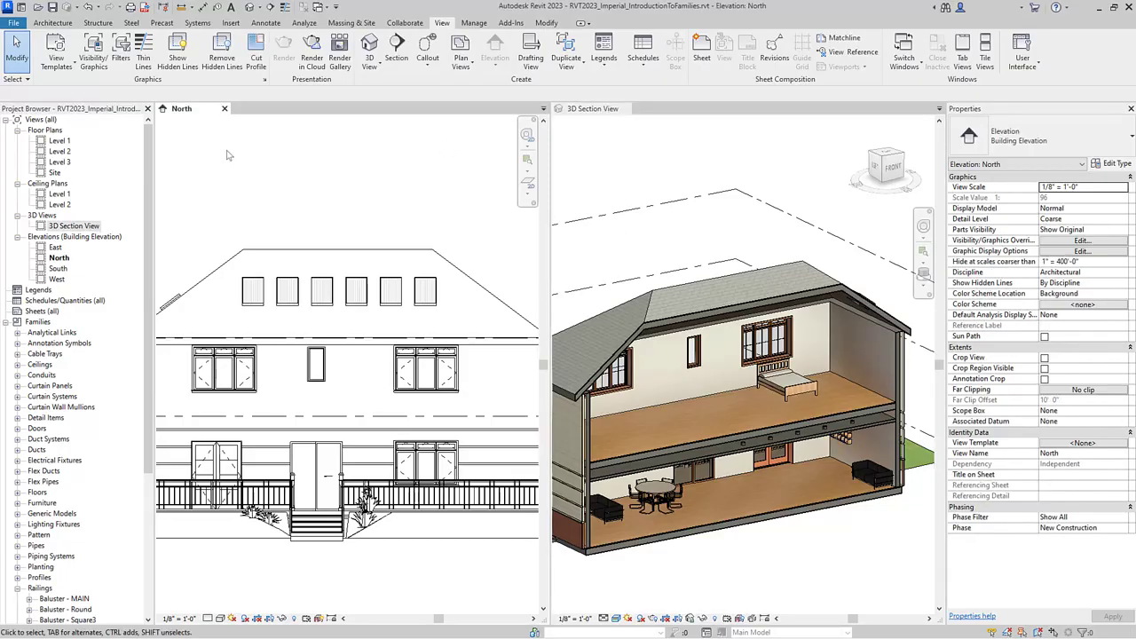
{"action": "double_click", "coordinate": [59, 141]}
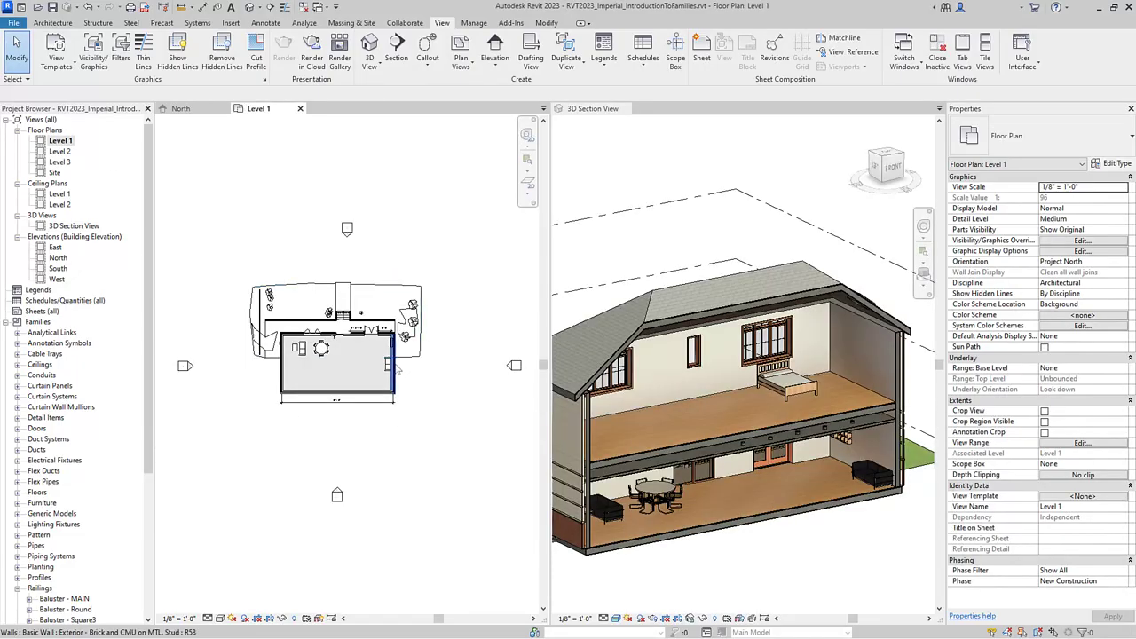
{"action": "scroll", "coordinate": [349, 380], "scroll_direction": "up", "scroll_amount": 2}
{"action": "scroll", "coordinate": [351, 380], "scroll_direction": "up", "scroll_amount": 5}
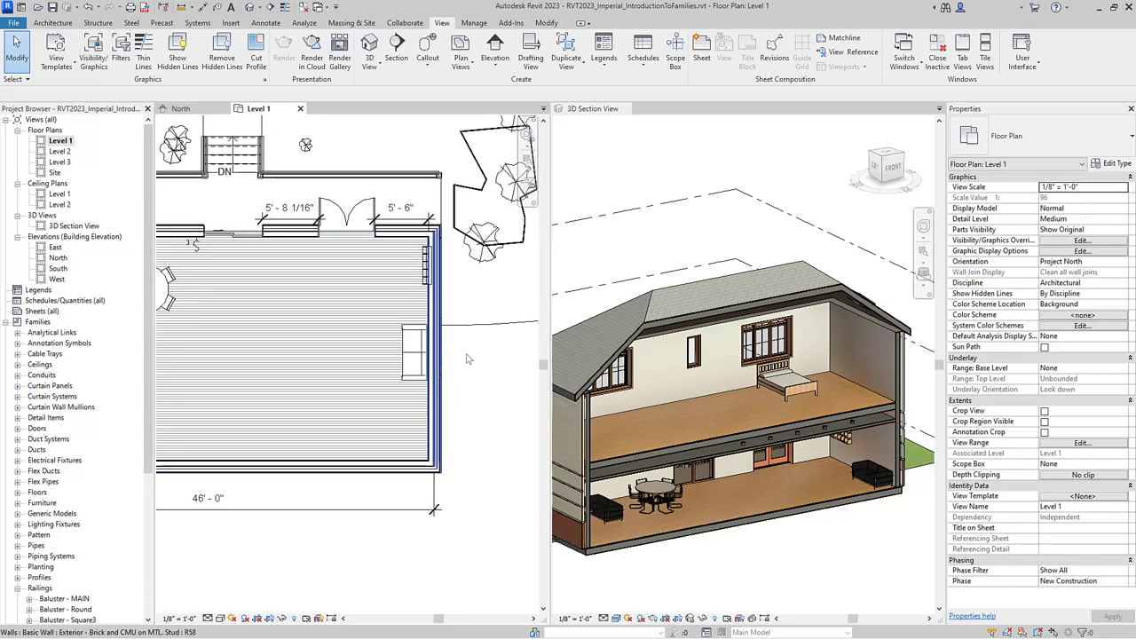
{"action": "left_click", "coordinate": [439, 373]}
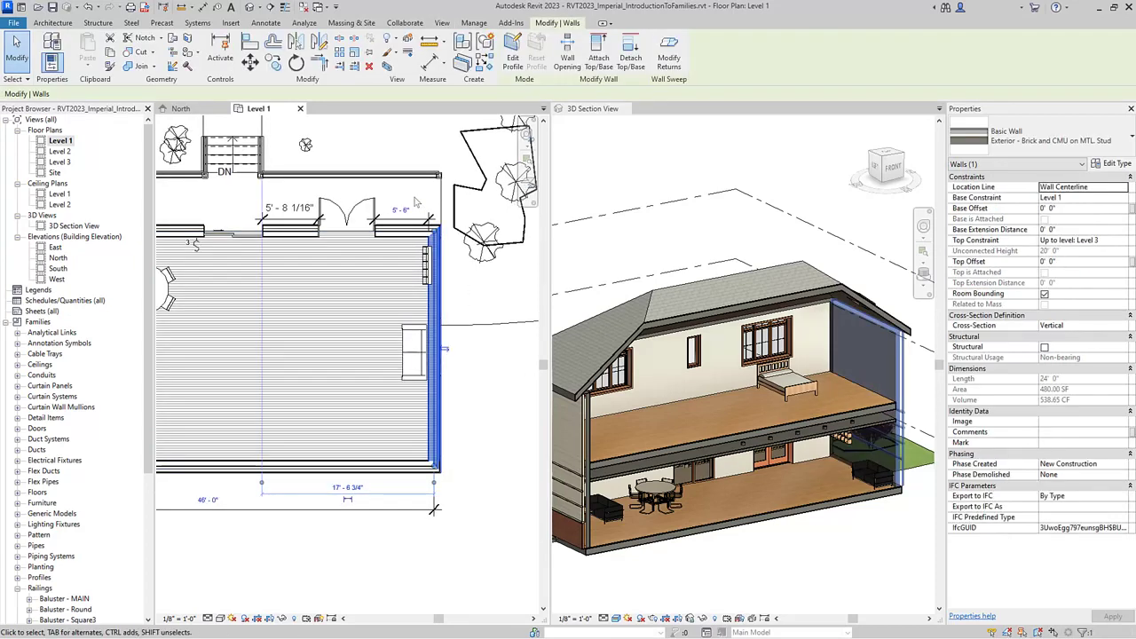
{"action": "scroll", "coordinate": [415, 206], "scroll_direction": "up", "scroll_amount": 3}
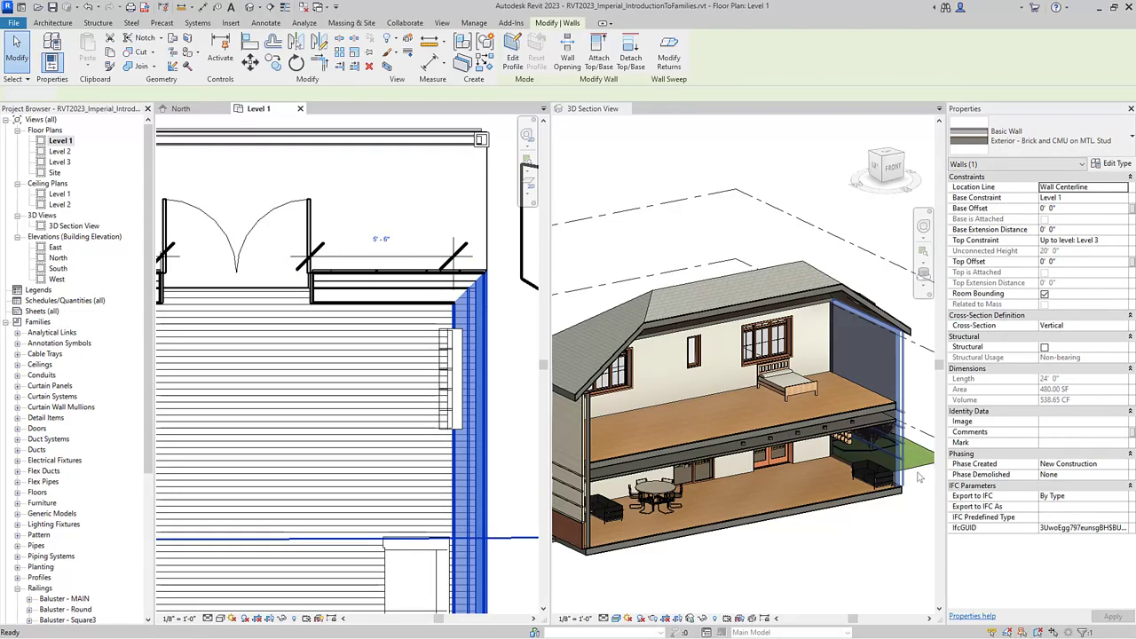
Examine the wall-hosted shelf, the floor-hosted sofa and the roof in the 3D section view, checking the sofa and roof properties.
{"action": "scroll", "coordinate": [918, 479], "scroll_direction": "up", "scroll_amount": 2}
{"action": "scroll", "coordinate": [914, 492], "scroll_direction": "up", "scroll_amount": 2}
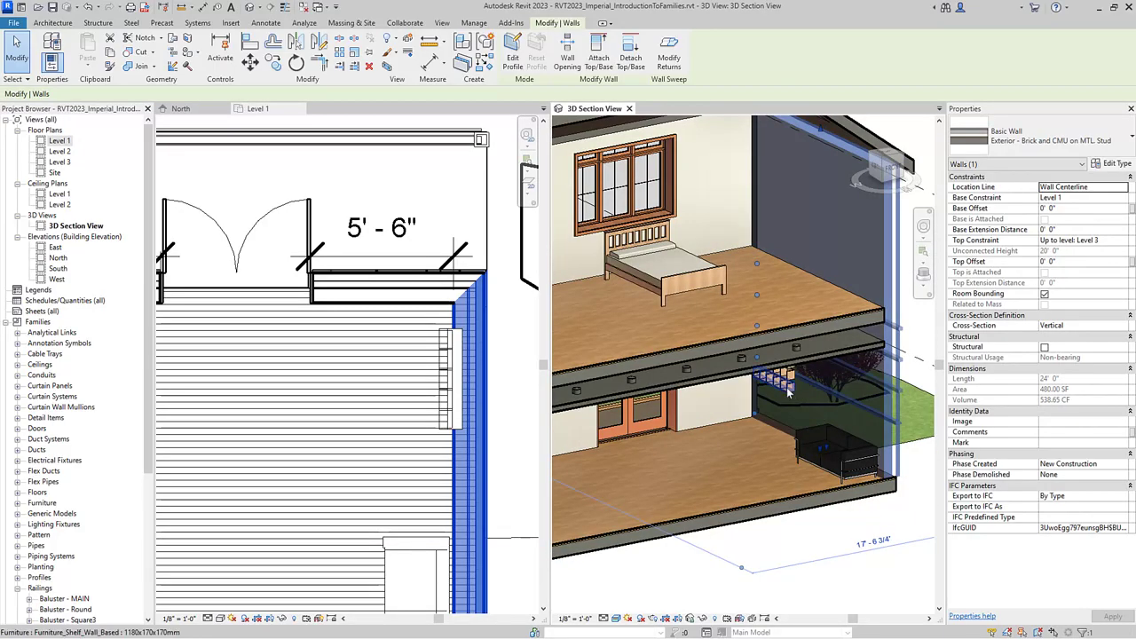
{"action": "left_click", "coordinate": [849, 449]}
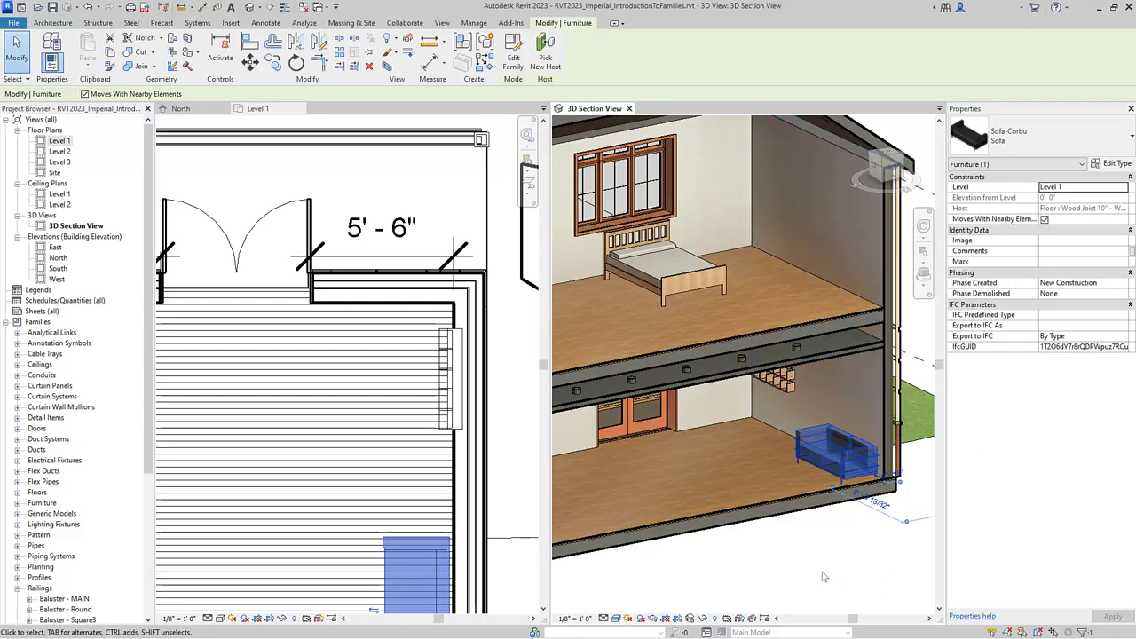
{"action": "mouse_move", "coordinate": [839, 573]}
{"action": "middle_mouse_down", "text": "shift"}
{"action": "mouse_move", "coordinate": [822, 598]}
{"action": "mouse_move", "coordinate": [834, 585]}
{"action": "middle_mouse_up", "text": "shift"}
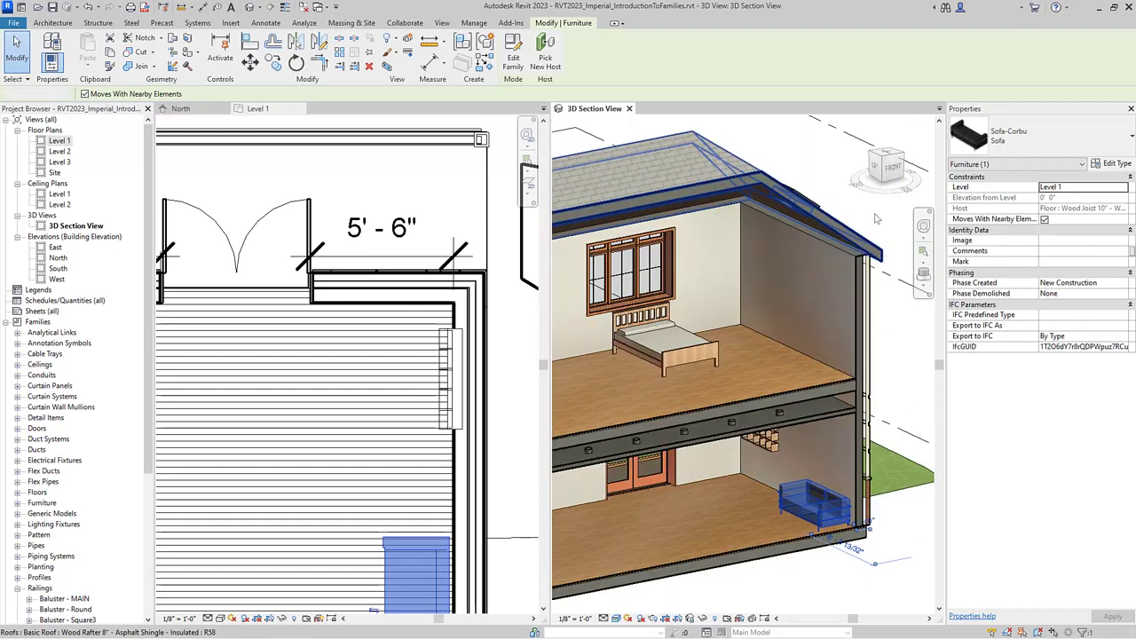
{"action": "left_click", "coordinate": [875, 218]}
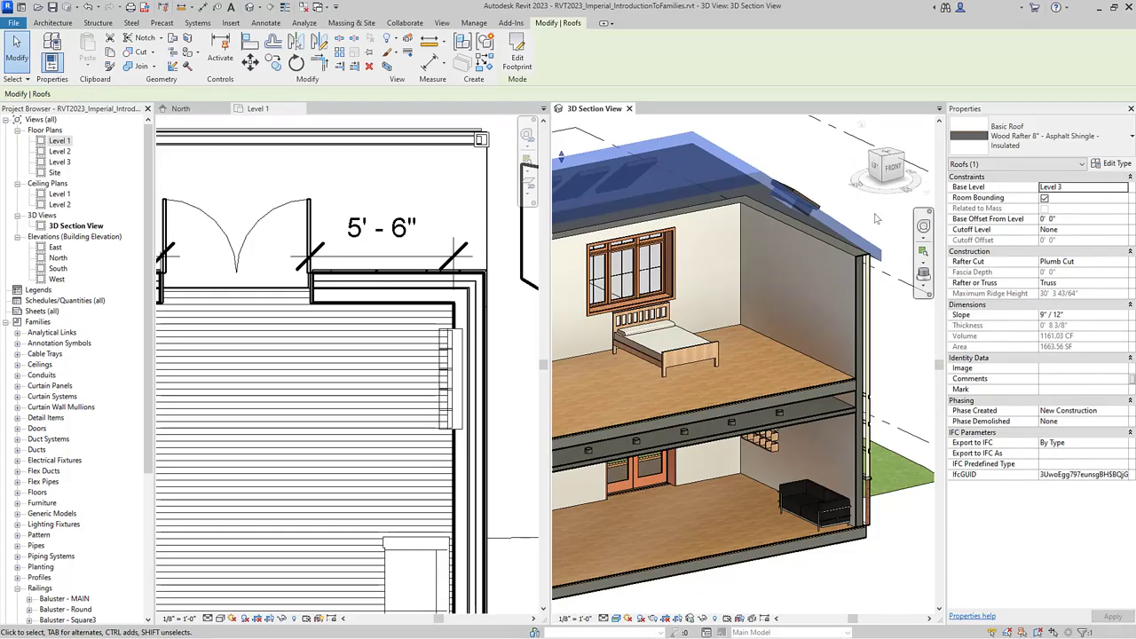
{"action": "left_click", "coordinate": [854, 582]}
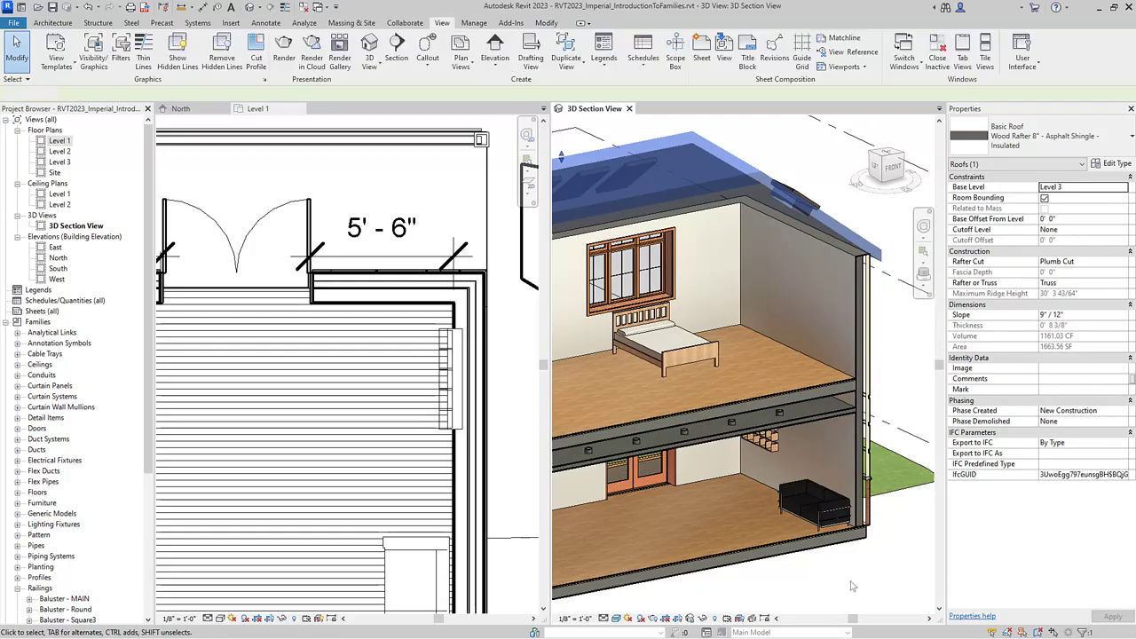
Move the east exterior wall in the Level 1 plan by setting its distance from the double door to 4'.
{"action": "left_click", "coordinate": [477, 502]}
{"action": "left_click", "coordinate": [383, 239]}
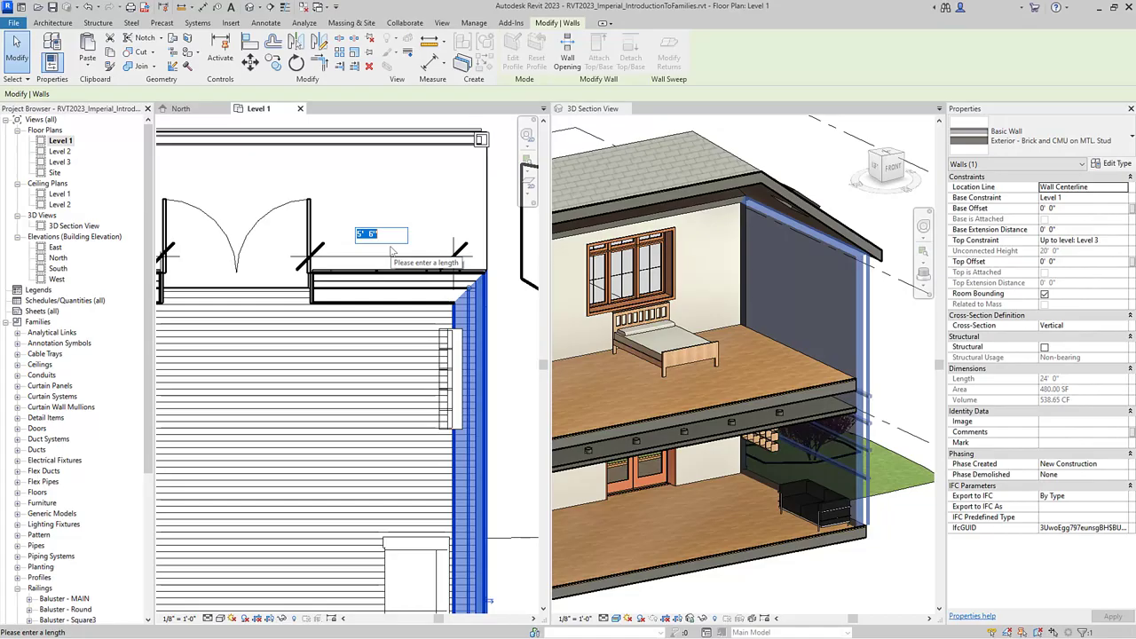
{"action": "type", "text": "4'"}
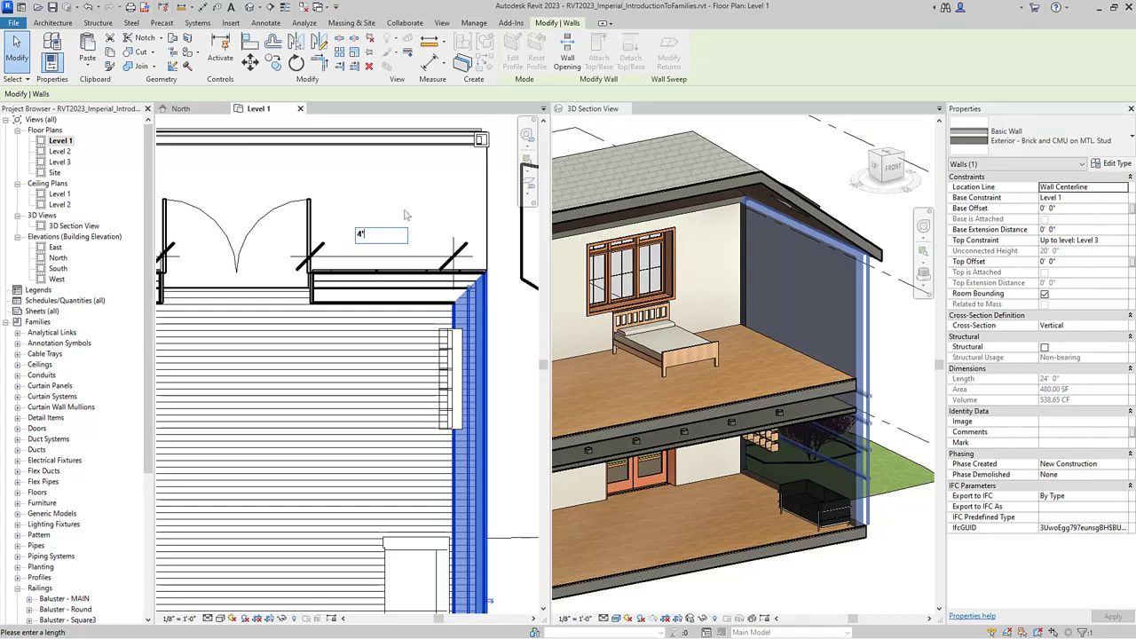
{"action": "key", "text": "Return"}
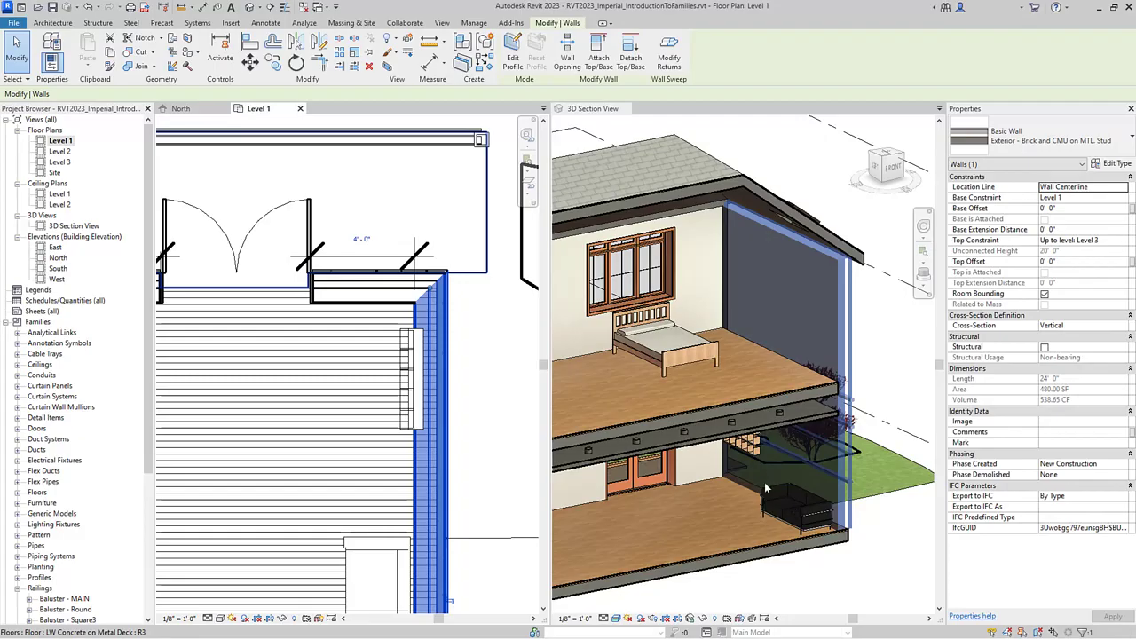
Undo the wall move and redo it to compare both positions of the hosted elements.
{"action": "left_click", "coordinate": [88, 7]}
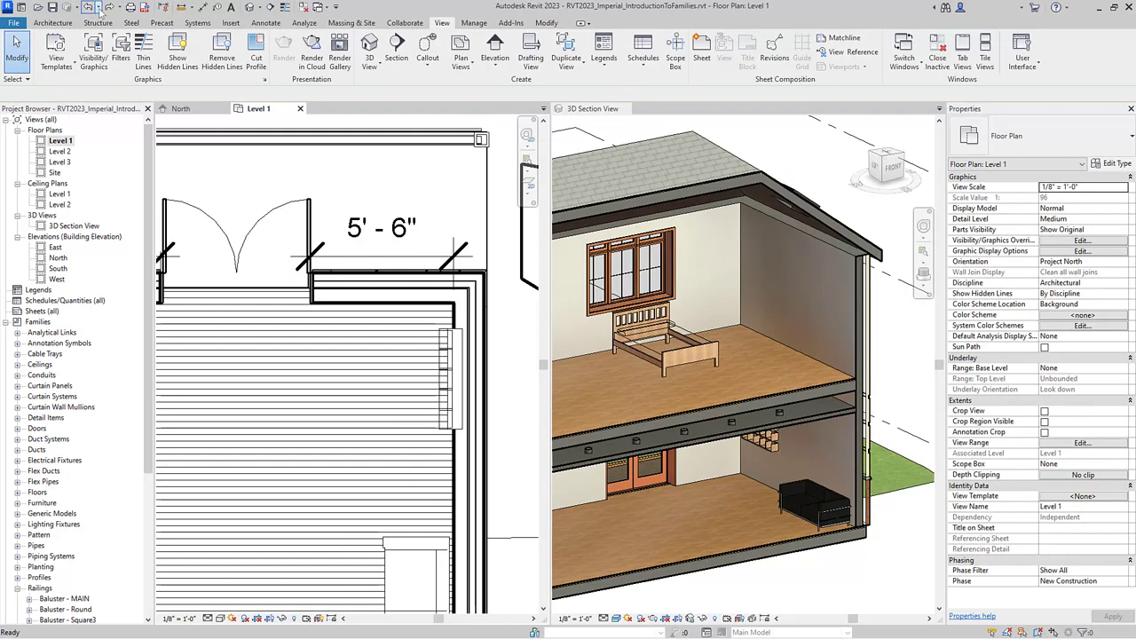
{"action": "left_click", "coordinate": [108, 7]}
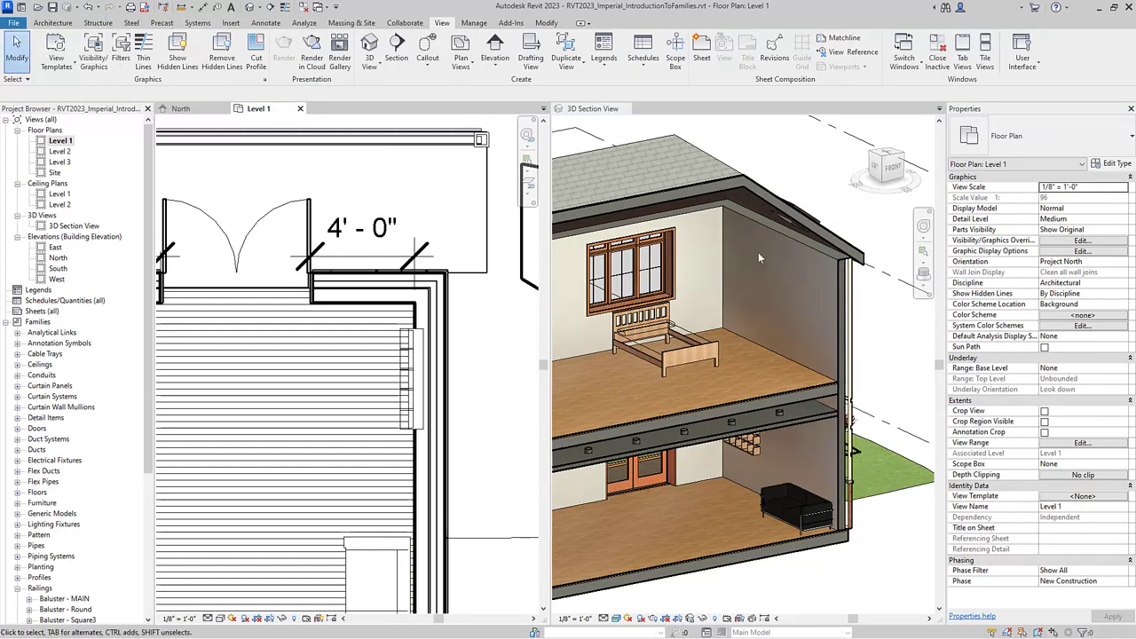
Examine the plants standing on the sloping lawn around the house in the 3D section view.
{"action": "left_click", "coordinate": [877, 331]}
{"action": "scroll", "coordinate": [870, 330], "scroll_direction": "down", "scroll_amount": 4}
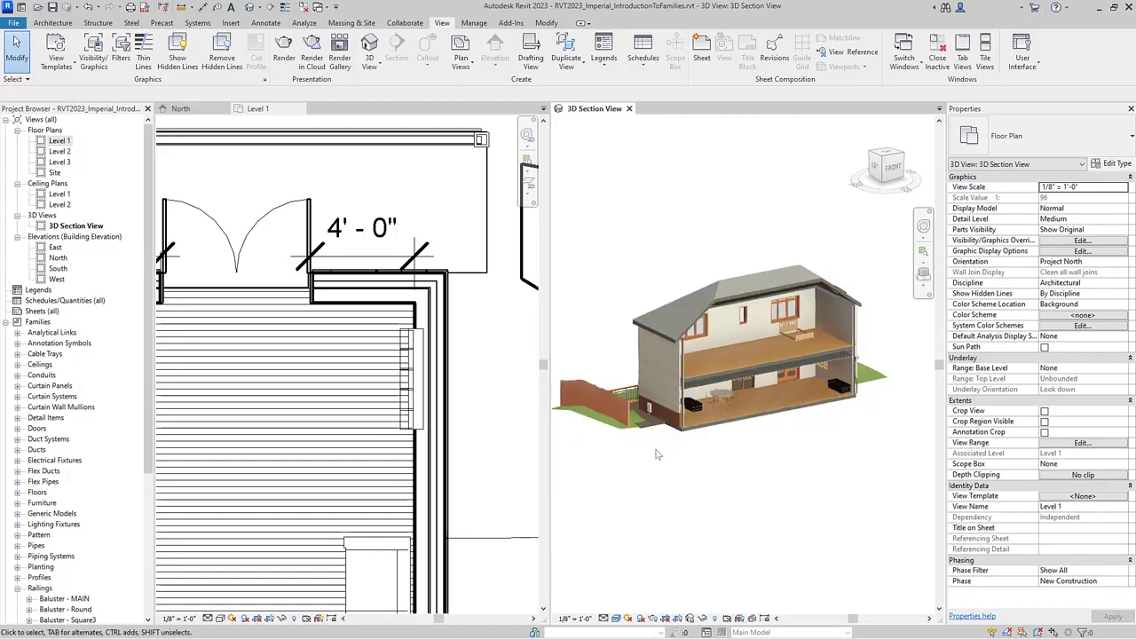
{"action": "middle_click_drag", "start_coordinate": [634, 484], "coordinate": [689, 499], "text": "shift"}
{"action": "middle_click_drag", "start_coordinate": [787, 507], "coordinate": [887, 403], "text": "shift"}
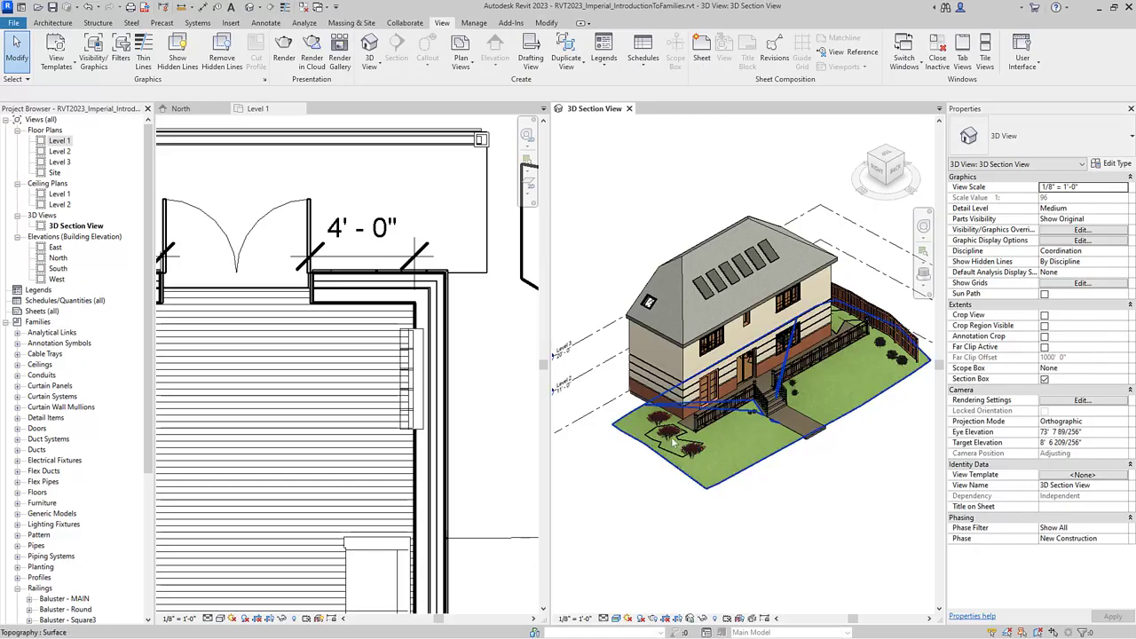
{"action": "scroll", "coordinate": [665, 446], "scroll_direction": "up", "scroll_amount": 5}
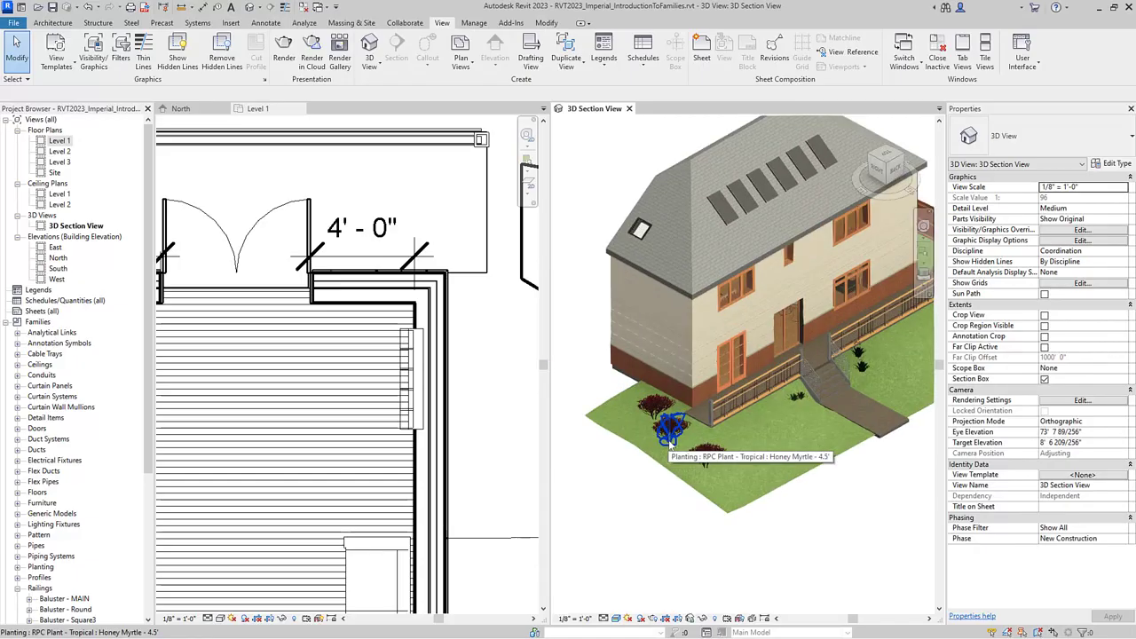
{"action": "mouse_move", "coordinate": [888, 389]}
{"action": "middle_mouse_down", "text": "shift"}
{"action": "mouse_move", "coordinate": [911, 379]}
{"action": "mouse_move", "coordinate": [891, 388]}
{"action": "middle_mouse_up", "text": "shift"}
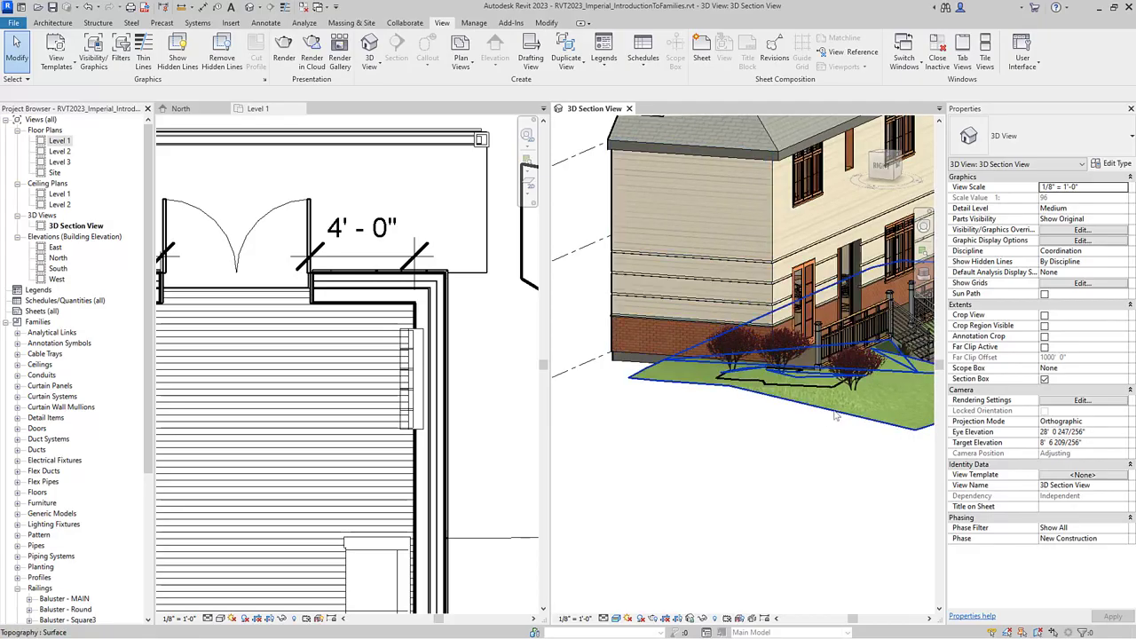
{"action": "middle_click_drag", "start_coordinate": [894, 457], "coordinate": [741, 496], "text": "shift"}
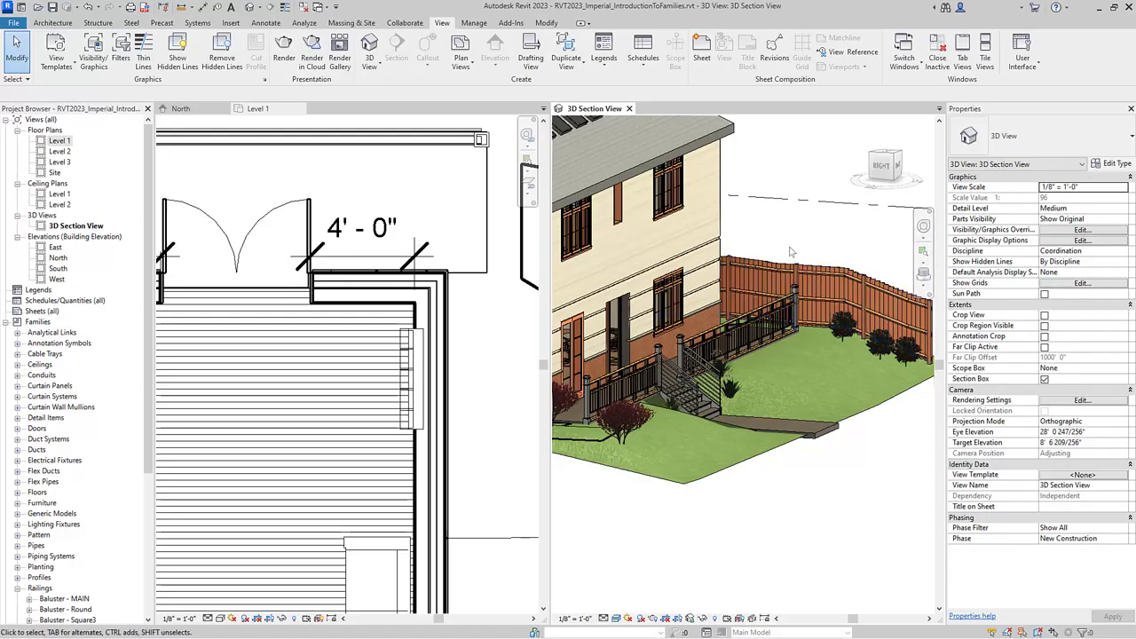
Place several more Jungle Flame - 3' plants on the lawn by creating similar instances of the plant near the wooden fence.
{"action": "left_click", "coordinate": [911, 360]}
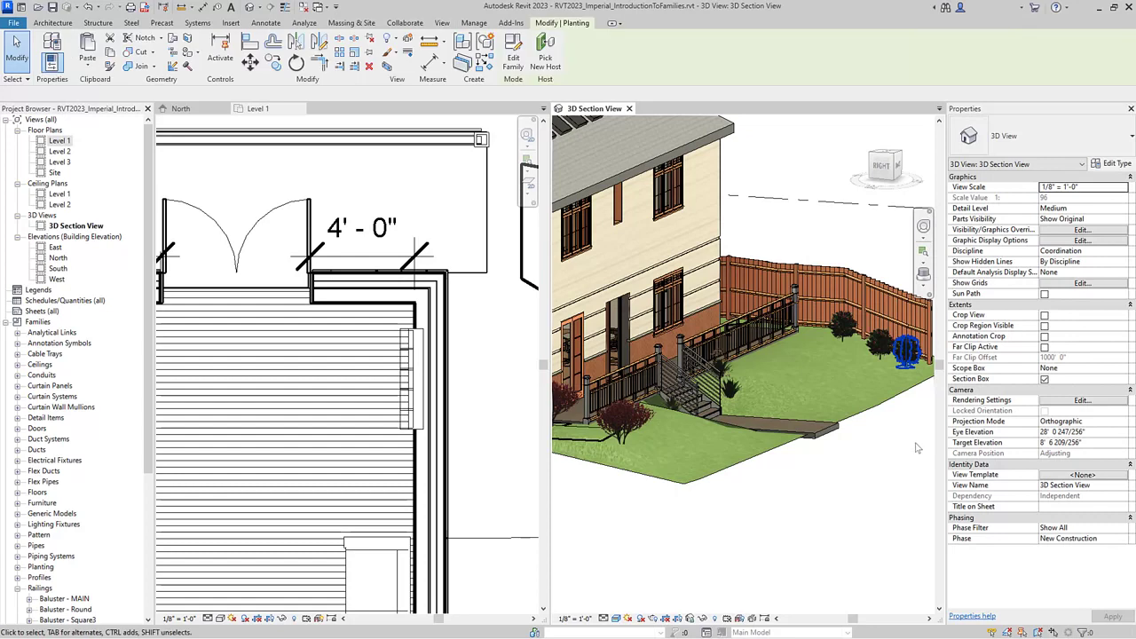
{"action": "right_click", "coordinate": [806, 230]}
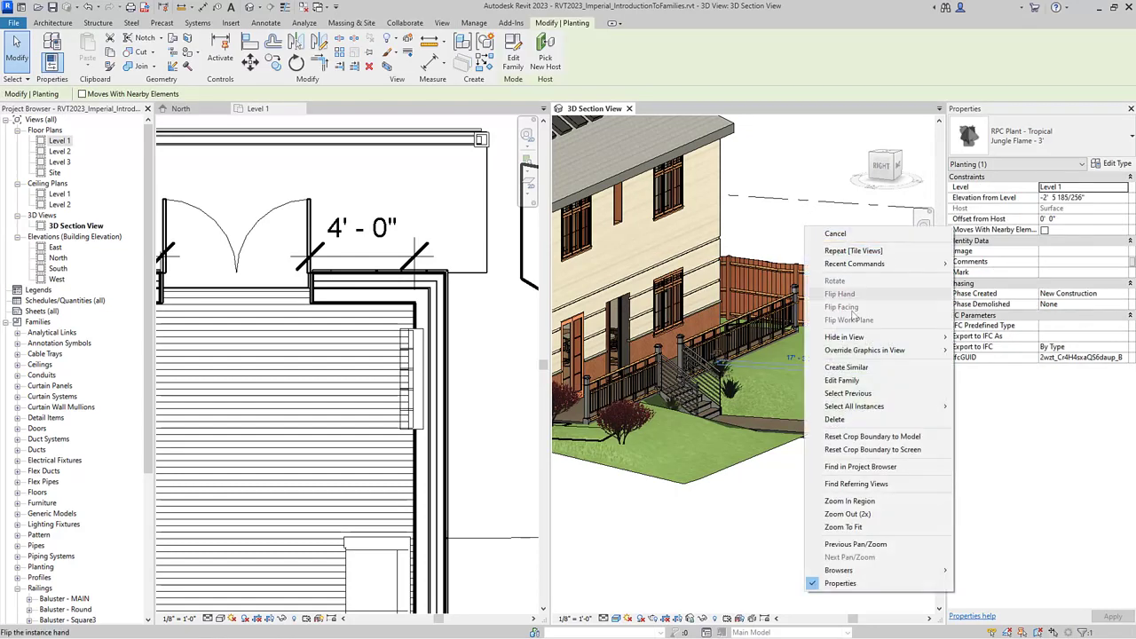
{"action": "left_click", "coordinate": [845, 367]}
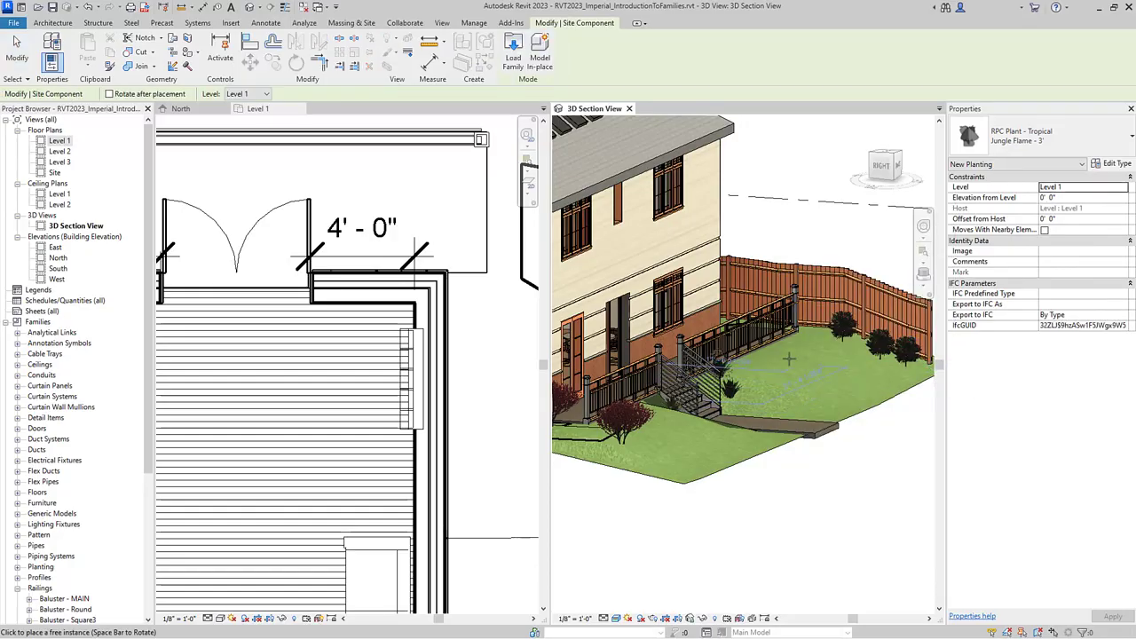
{"action": "left_click", "coordinate": [818, 374]}
{"action": "left_click", "coordinate": [832, 387]}
{"action": "left_click", "coordinate": [839, 404]}
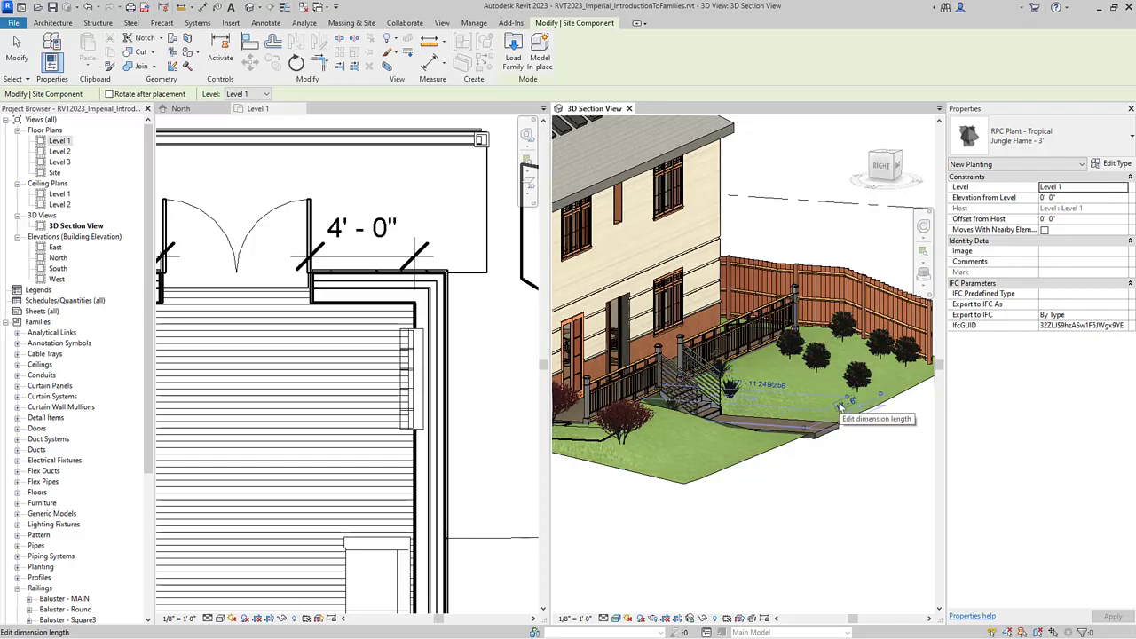
{"action": "left_click", "coordinate": [790, 397]}
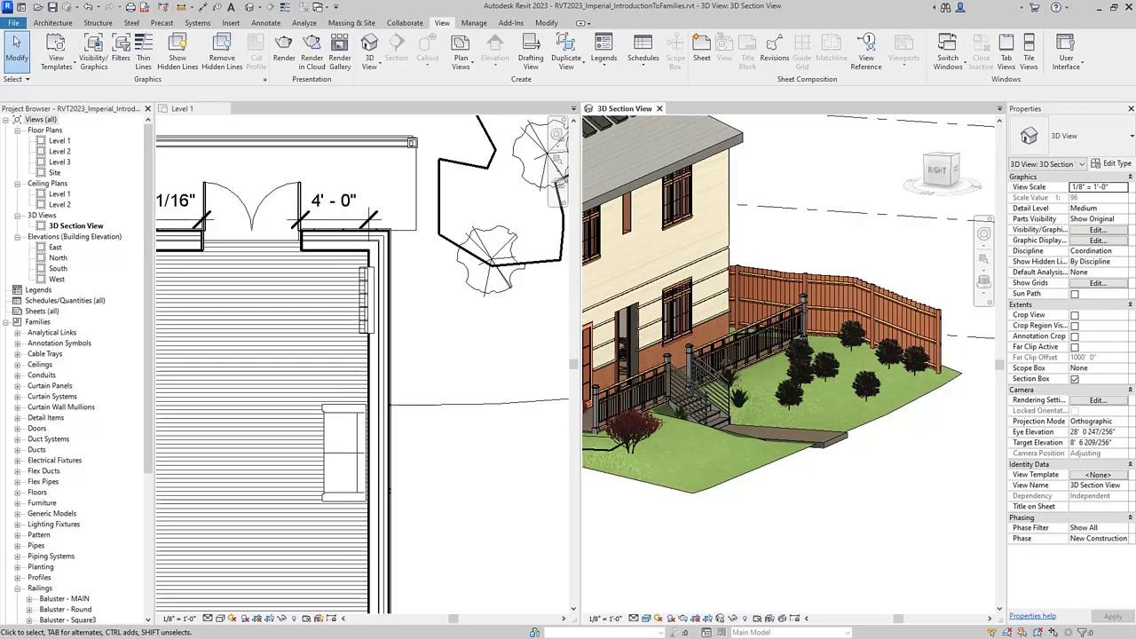
Close the RVT2023_Imperial_IntroductionToFamilies project without saving its changes.
{"action": "left_click", "coordinate": [18, 23]}
{"action": "left_click", "coordinate": [31, 226]}
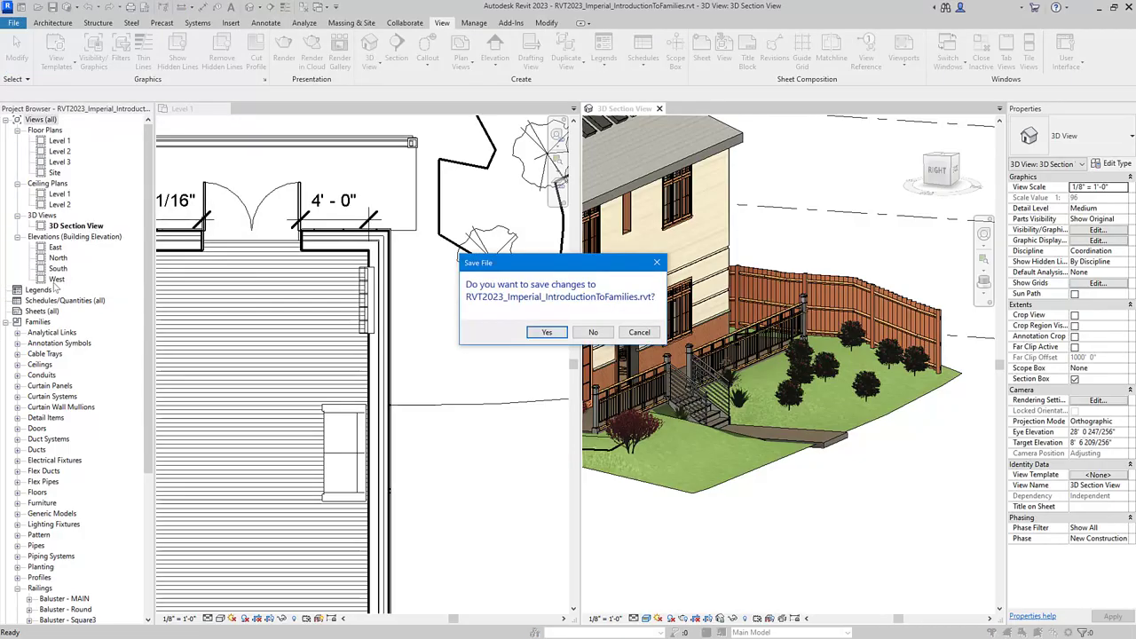
{"action": "left_click", "coordinate": [610, 337]}
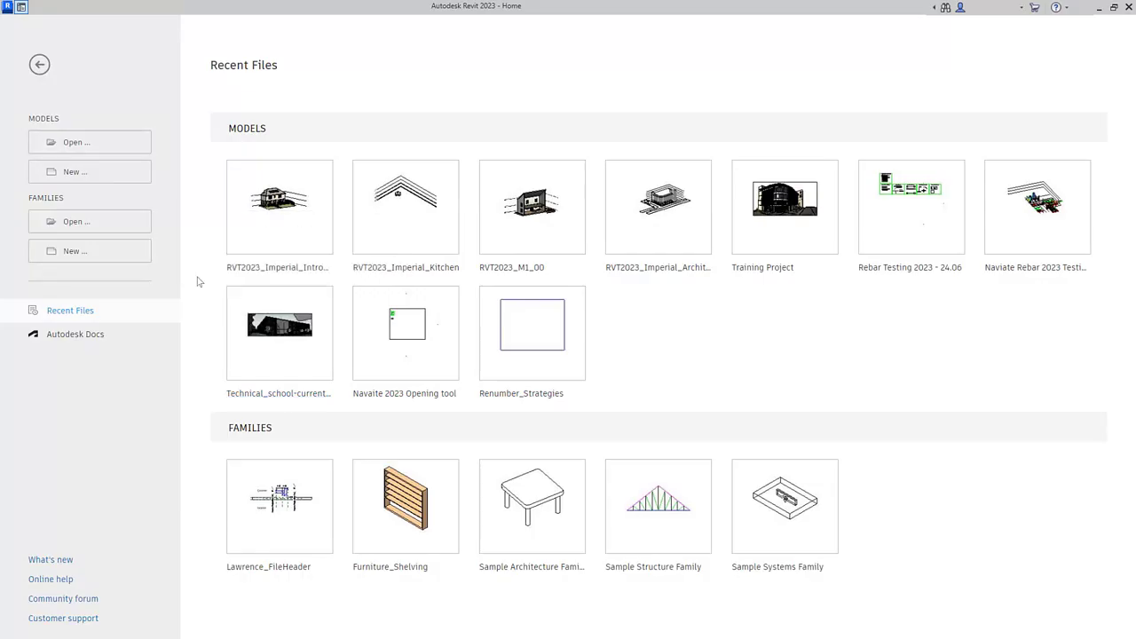
Create a new family from the Generic Model.rft template in the English-Imperial folder.
{"action": "left_click", "coordinate": [103, 256]}
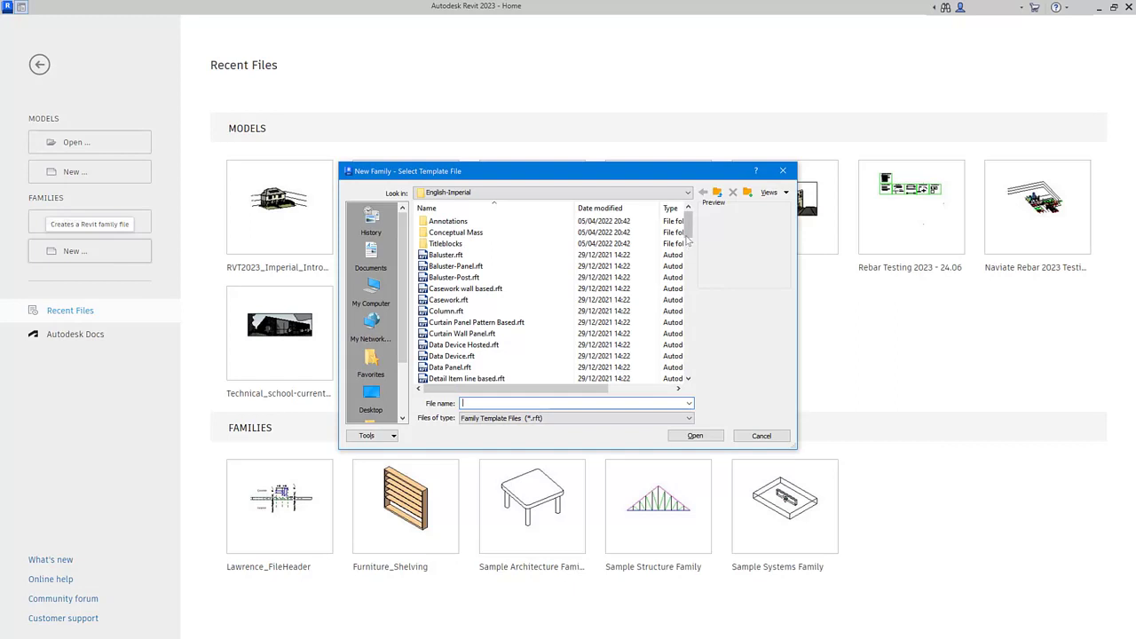
{"action": "scroll", "coordinate": [691, 251], "scroll_direction": "down", "scroll_amount": 2}
{"action": "scroll", "coordinate": [690, 251], "scroll_direction": "down", "scroll_amount": 8}
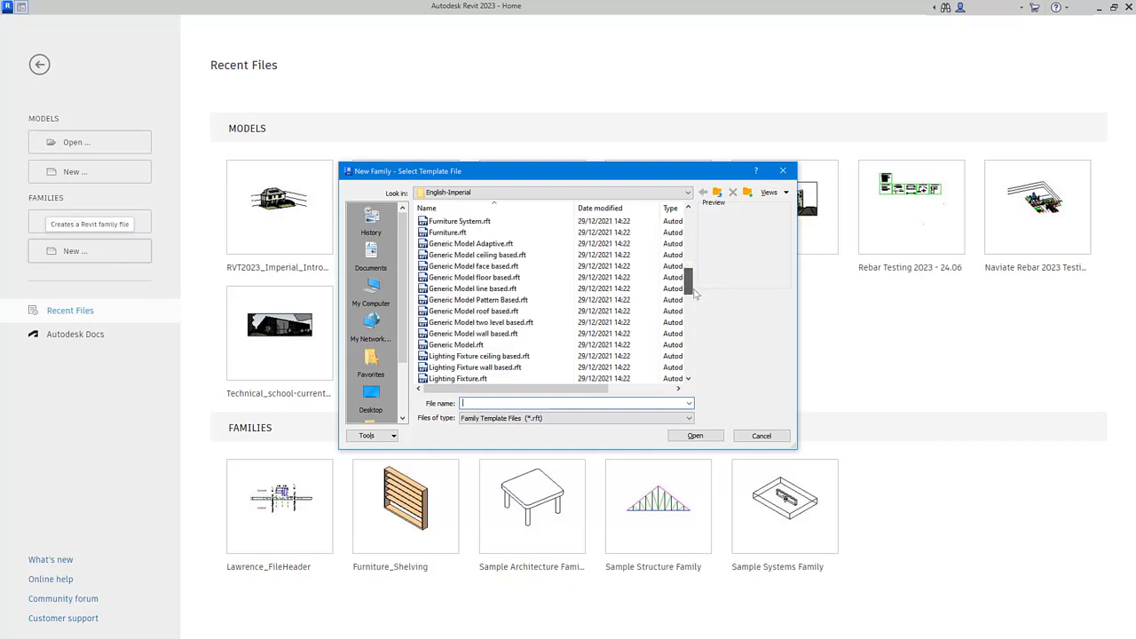
{"action": "left_click", "coordinate": [497, 356]}
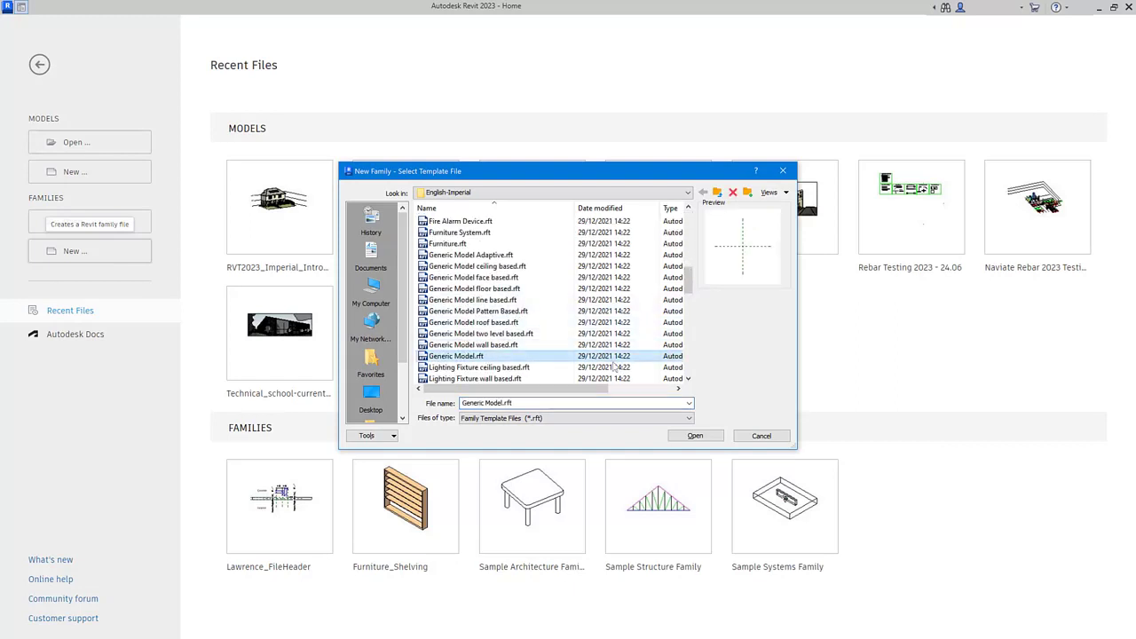
{"action": "left_click", "coordinate": [711, 435]}
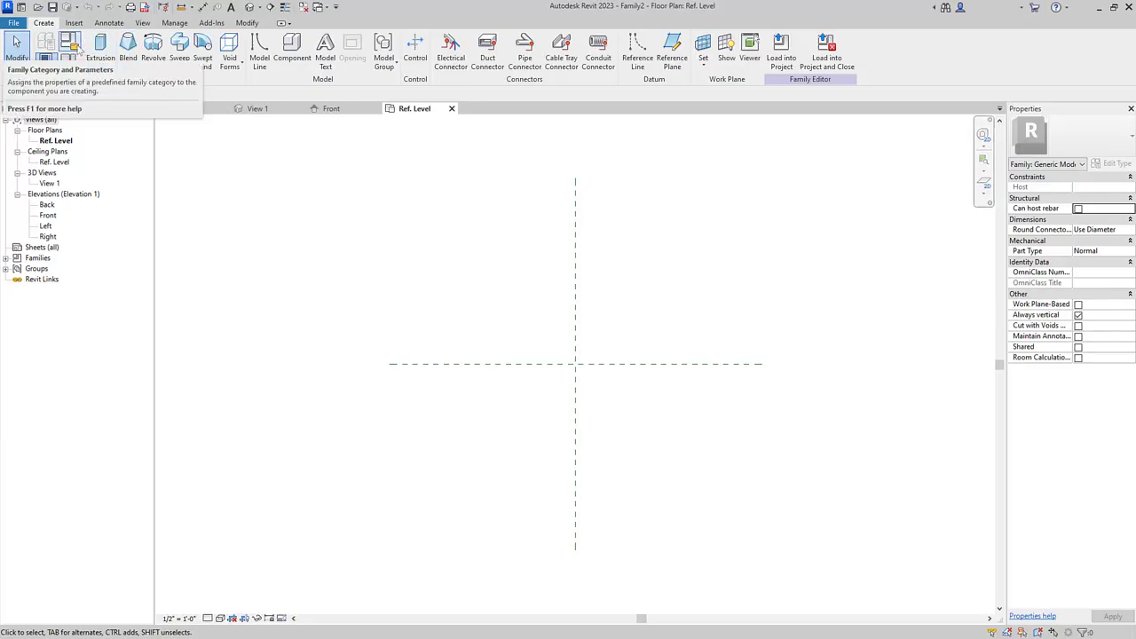
Change the new family's category from Generic Models to Furniture.
{"action": "left_click", "coordinate": [77, 50]}
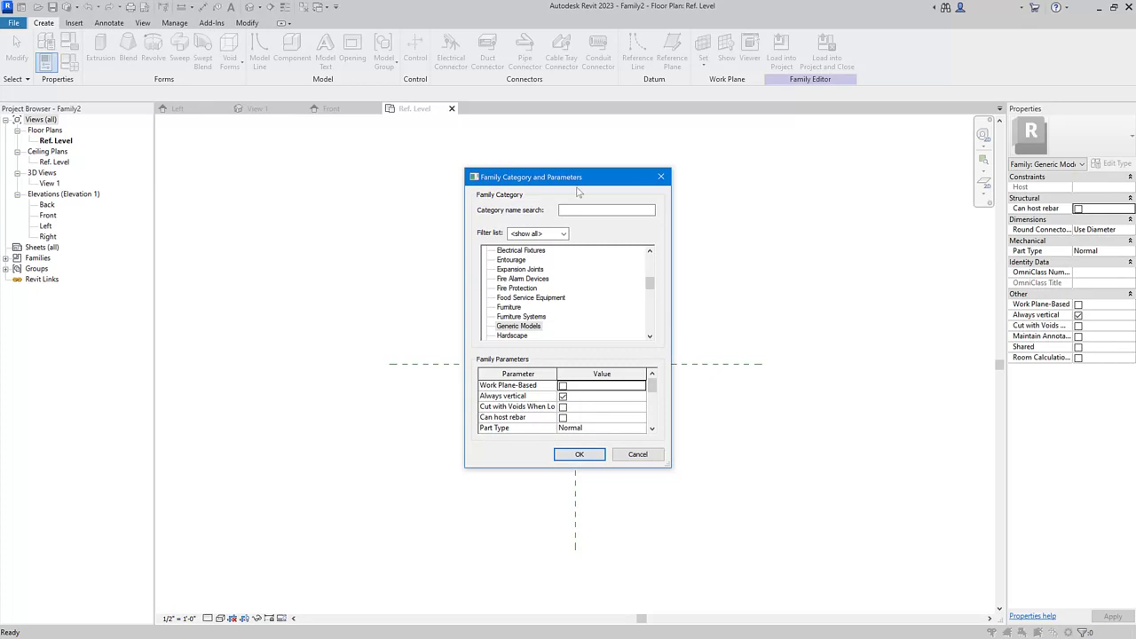
{"action": "left_click", "coordinate": [505, 328]}
{"action": "left_click", "coordinate": [518, 310]}
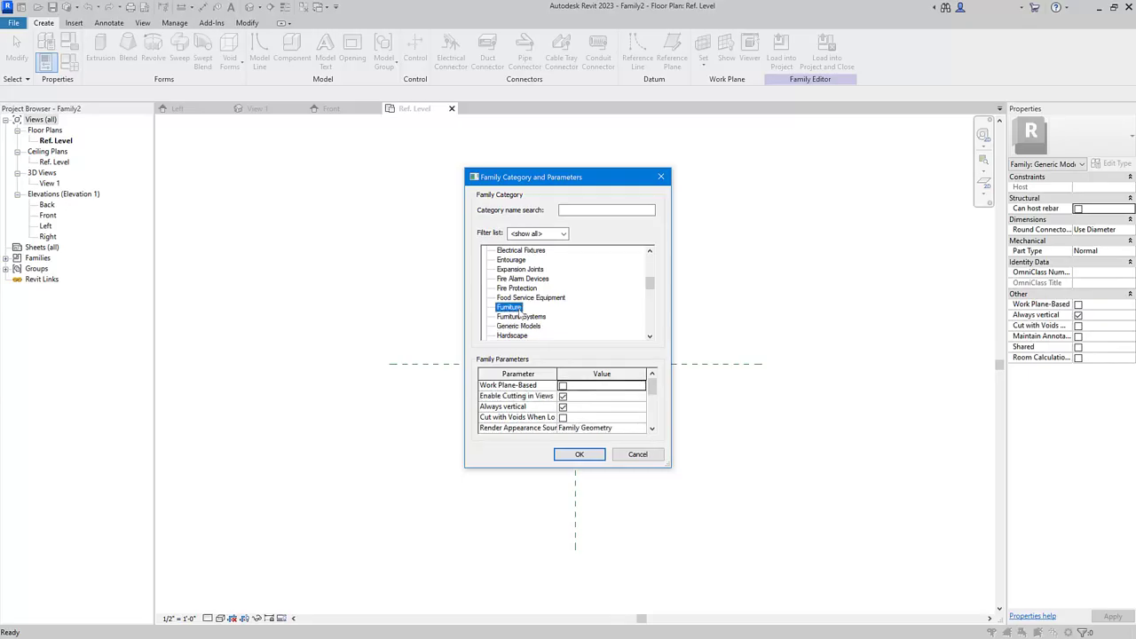
{"action": "left_click", "coordinate": [576, 455]}
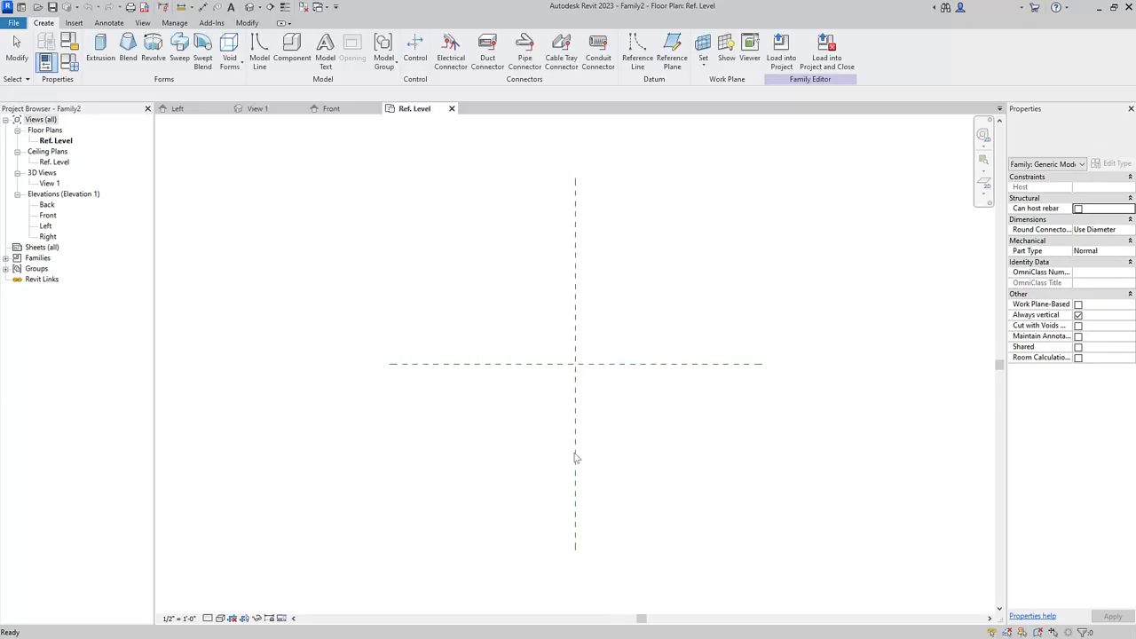